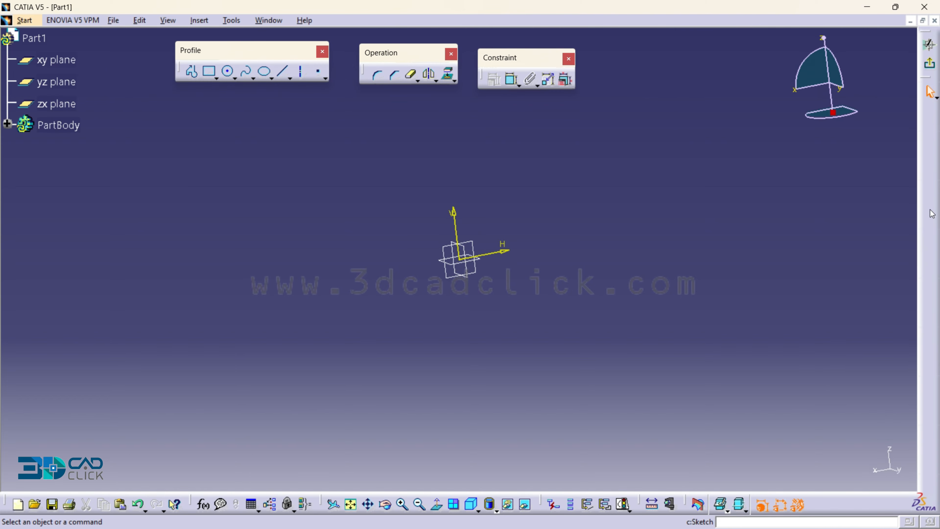
Sketch a circle centred on the origin and set its diameter to 50 mm.
left_click(228, 71)
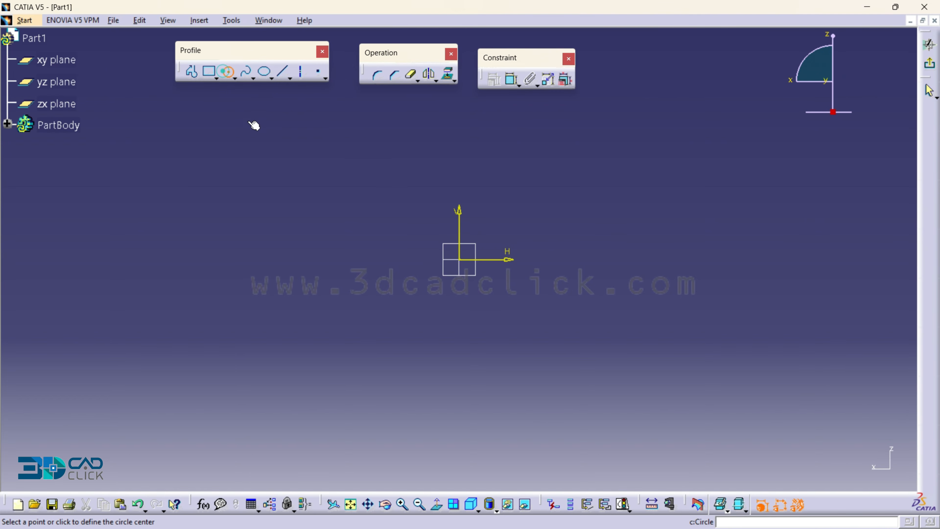
left_click(459, 259)
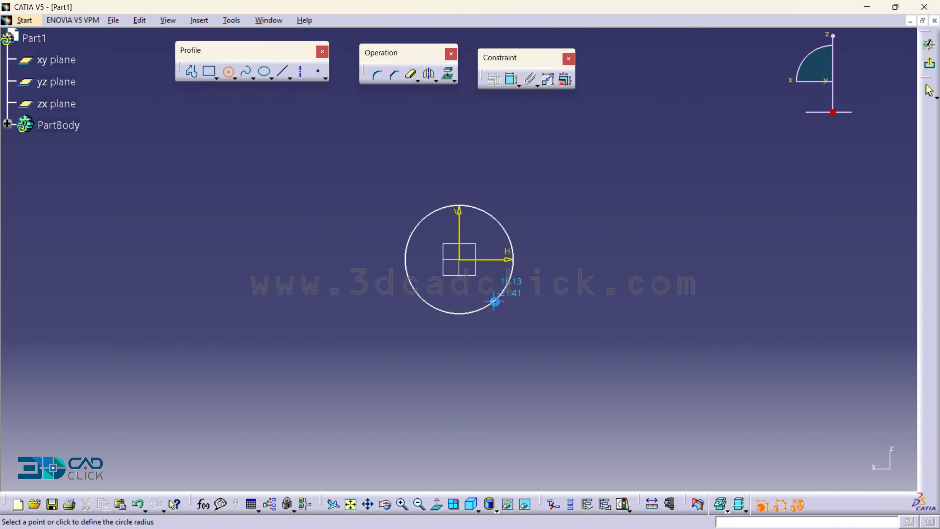
left_click(495, 301)
left_click(511, 79)
left_click(522, 183)
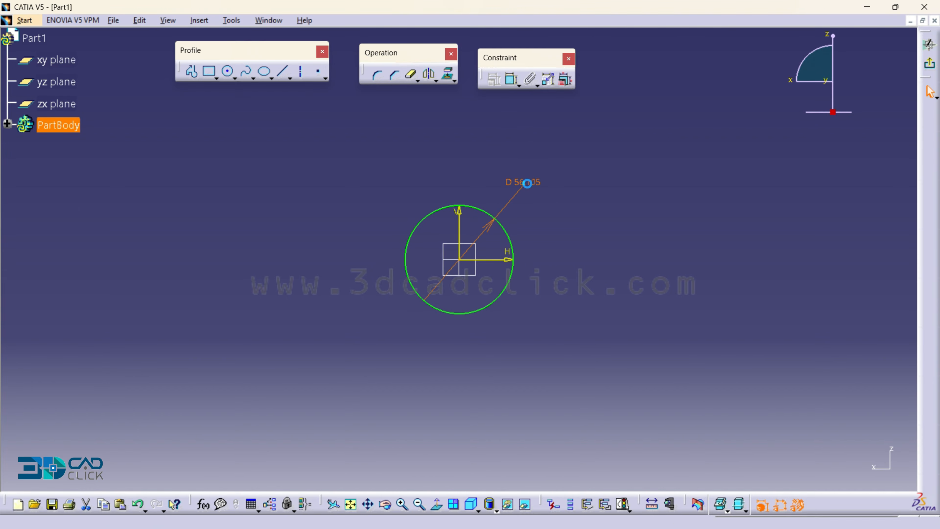
double_click(527, 183)
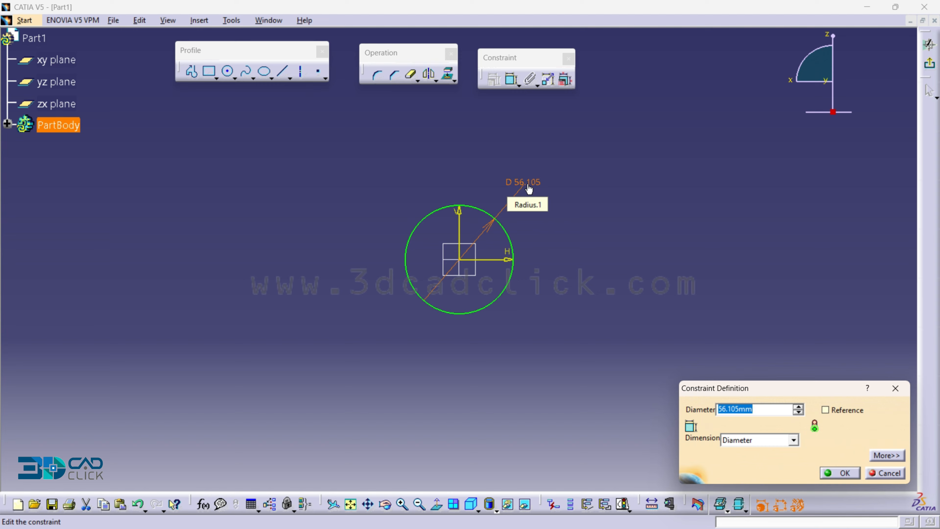
key("Return")
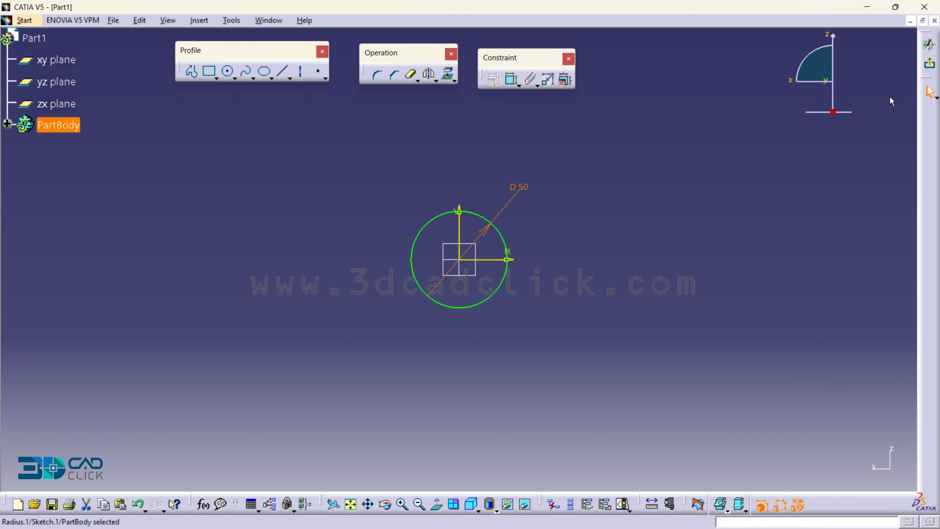
Exit the sketch and extrude the circle as a 30 mm pad with mirrored extent.
left_click(930, 63)
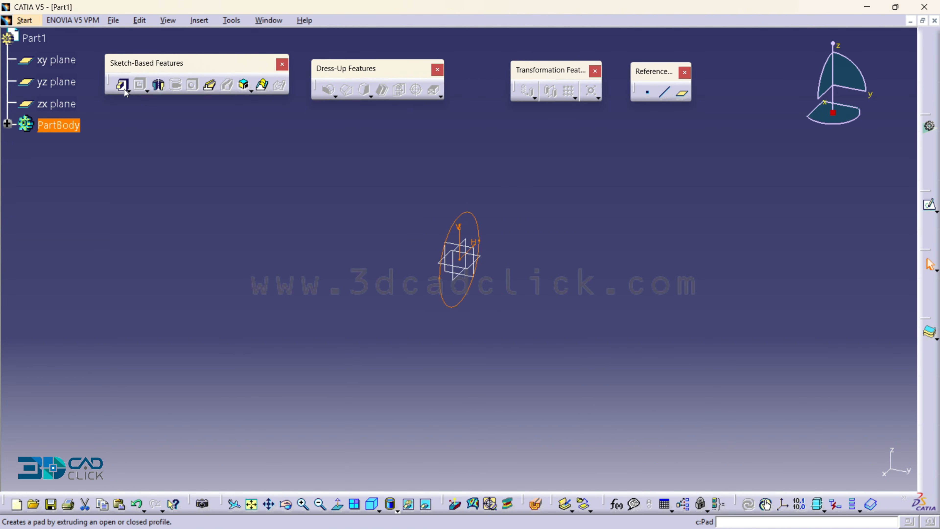
left_click(121, 85)
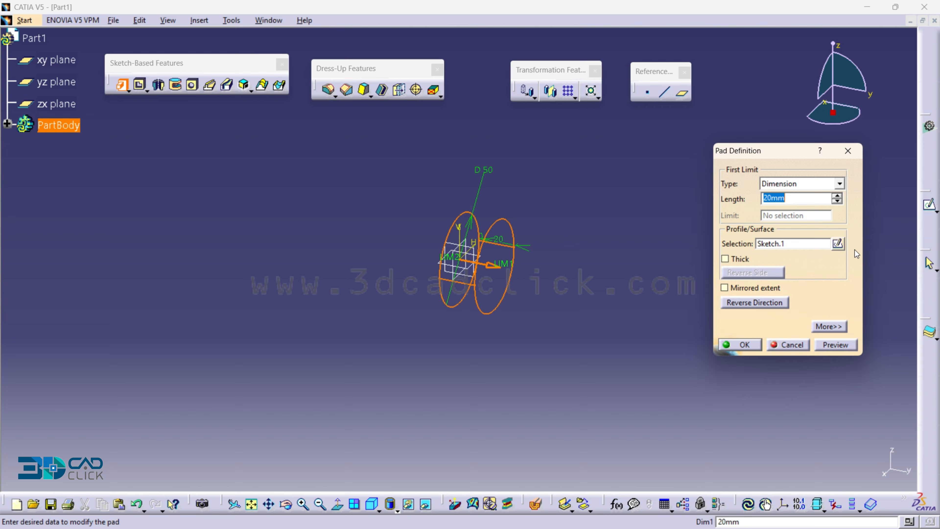
type("30")
left_click(736, 288)
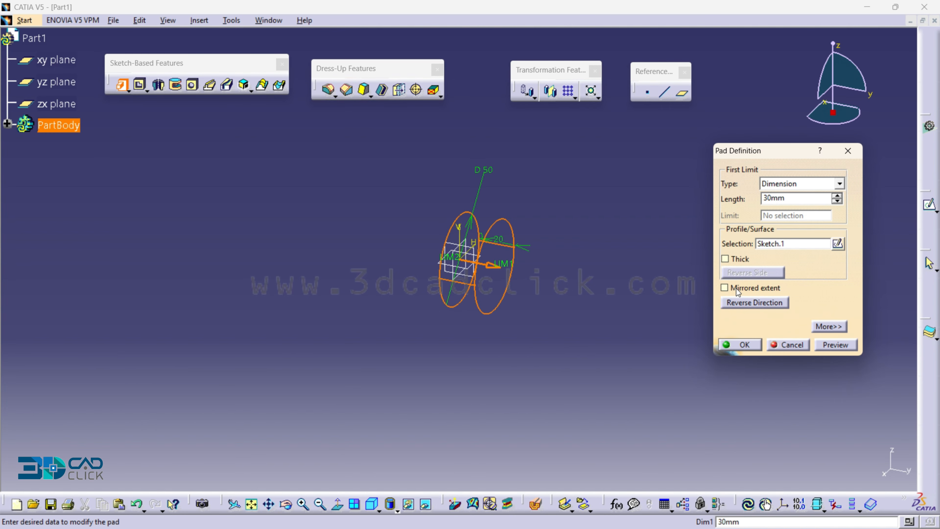
left_click(744, 345)
middle_click_drag(611, 380, 626, 358)
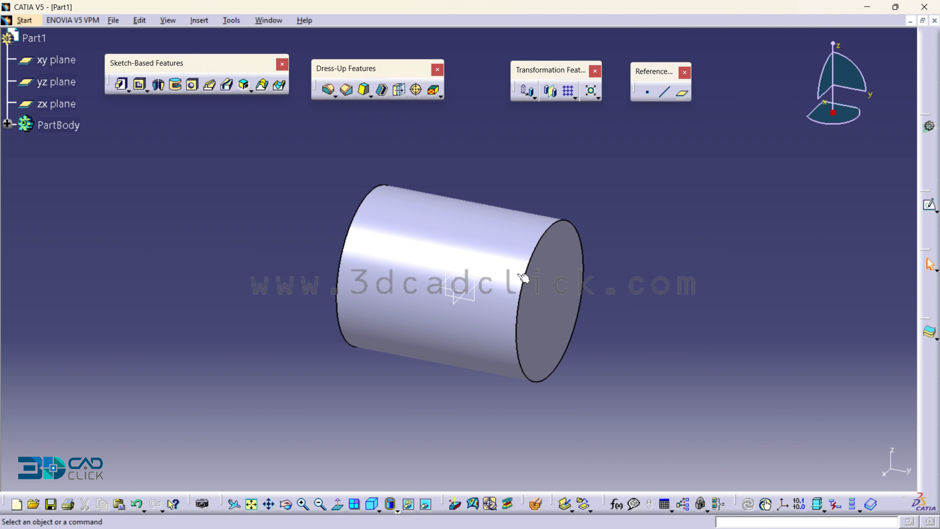
Start a sketch on the yz plane and draw a rectangle about 55 mm high rising from the horizontal axis across the cylinder.
left_click(475, 299)
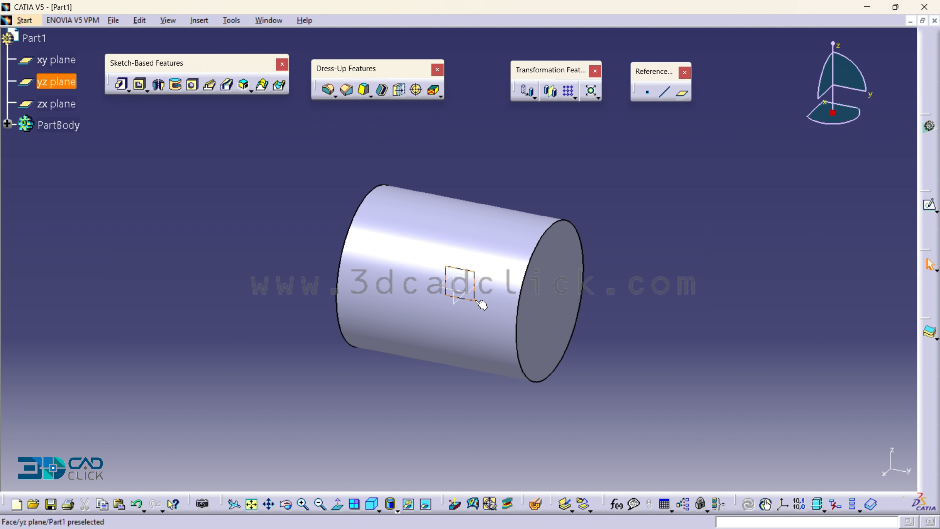
left_click(929, 204)
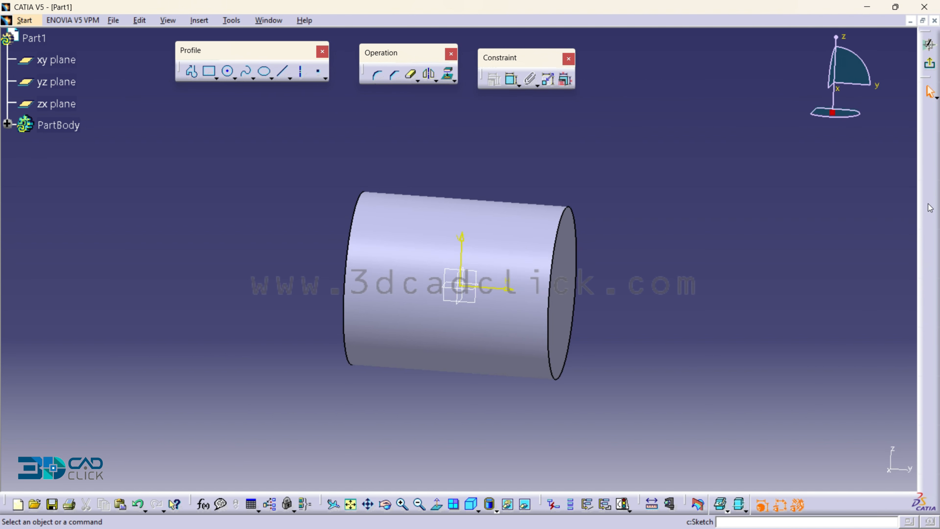
middle_click_drag(640, 298, 629, 370)
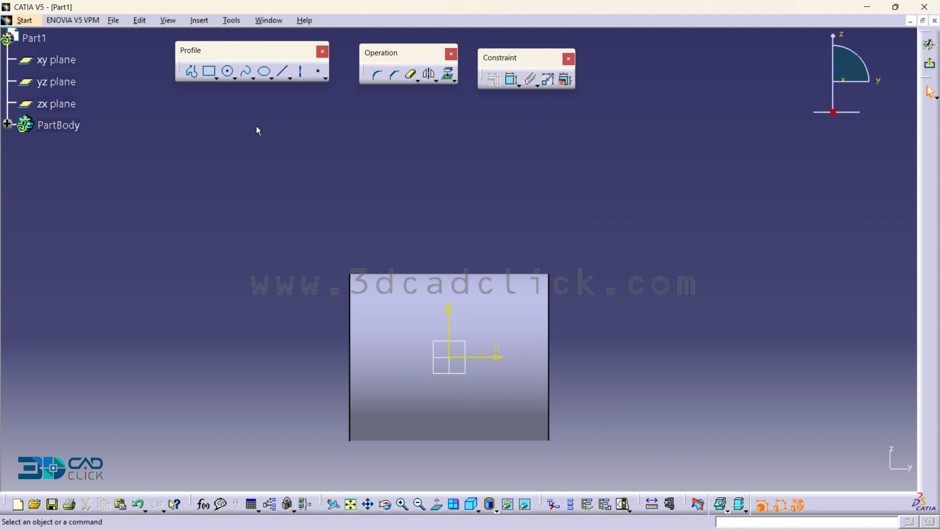
left_click(209, 71)
left_click(368, 357)
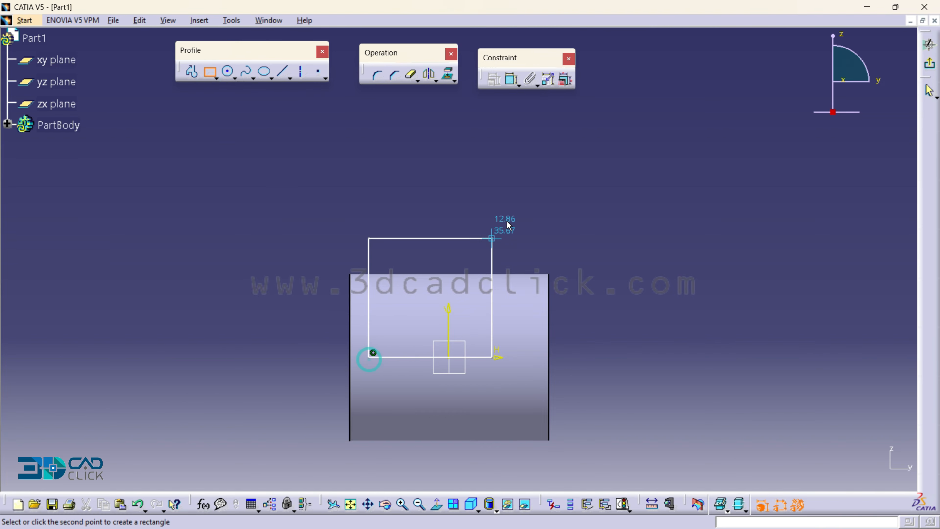
left_click(532, 173)
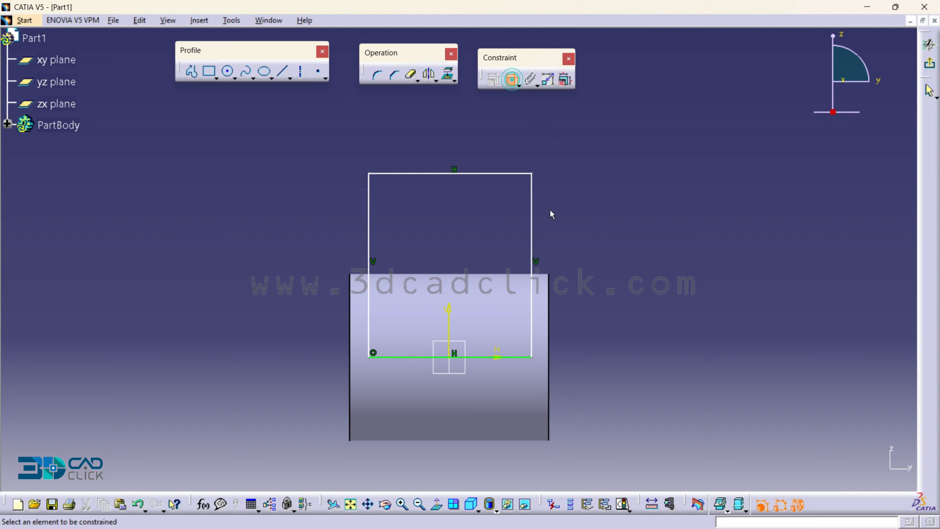
Constrain the rectangle to a height of 110 mm and a width of 50 mm.
left_click(533, 213)
left_click(590, 234)
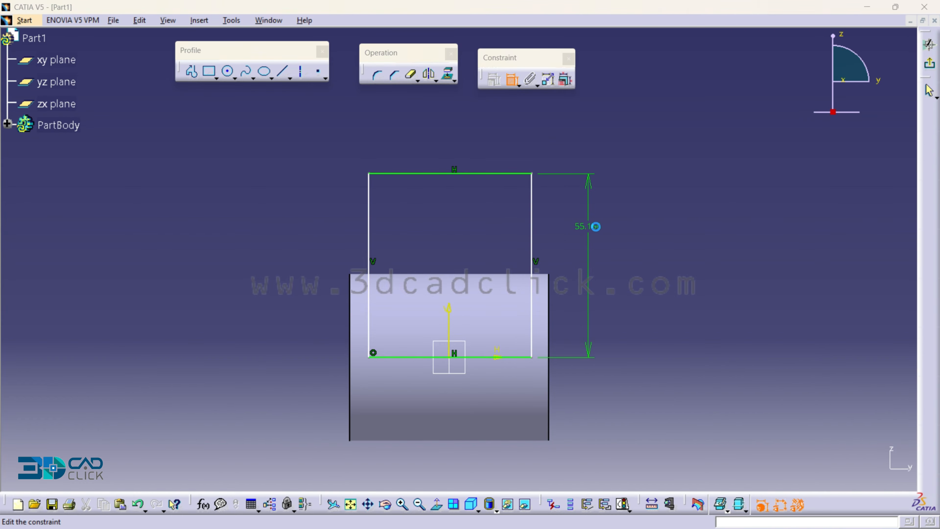
double_click(596, 226)
type("110")
key("Return")
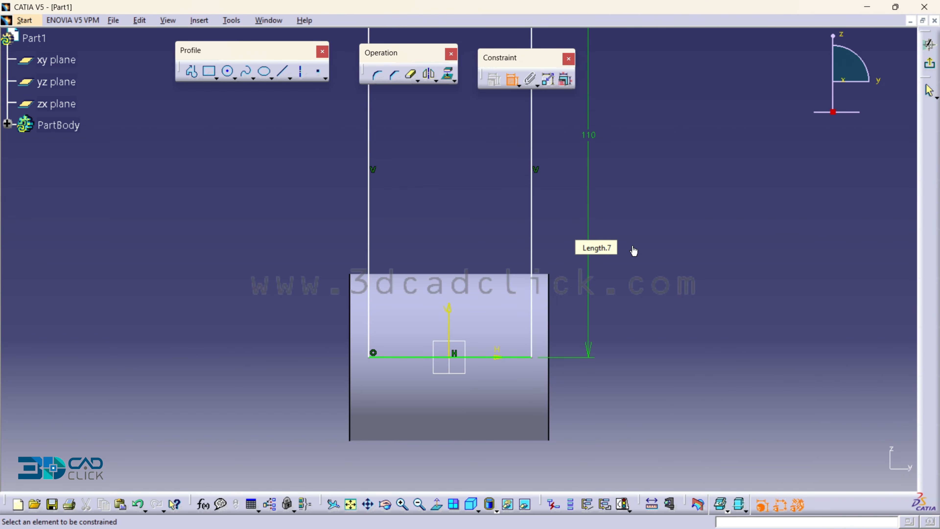
middle_click_drag(633, 250, 629, 311)
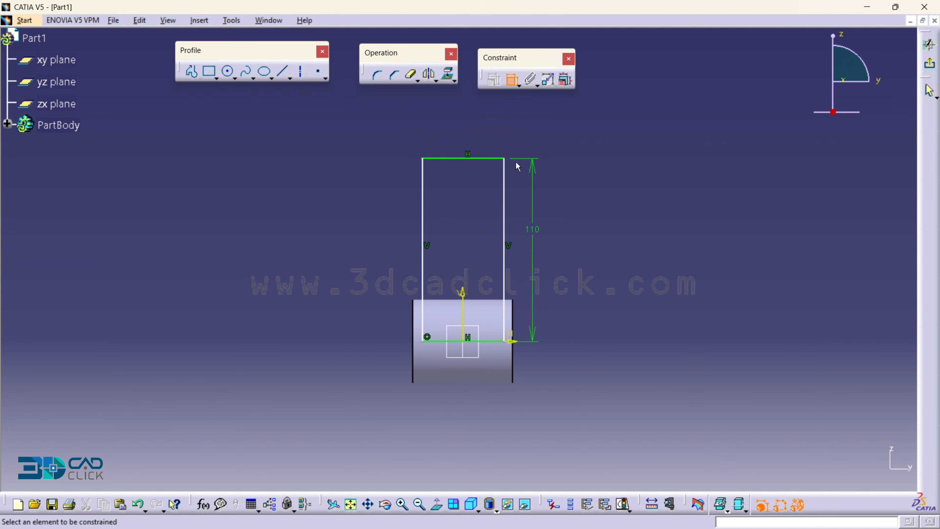
left_click(500, 341)
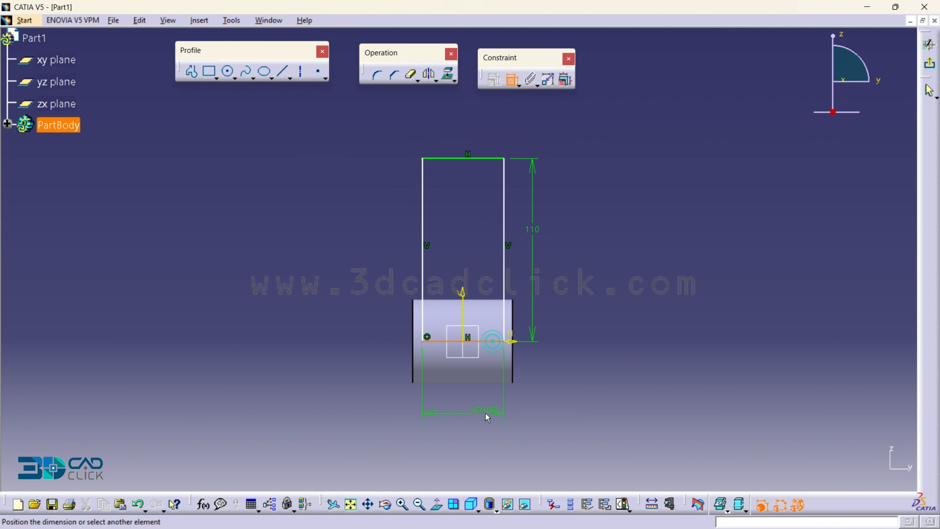
double_click(488, 413)
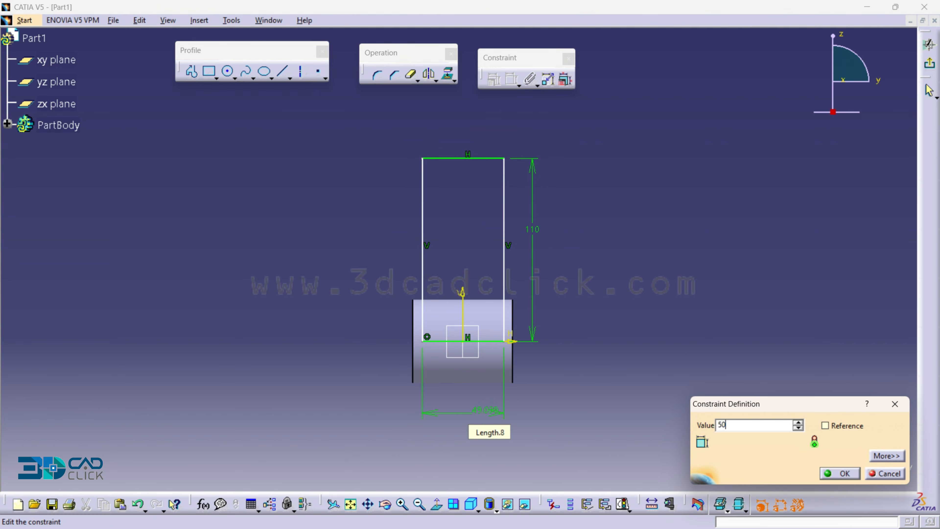
key("Return")
Constrain the rectangle's right side to a 5 mm offset from the cylinder's right end face.
middle_click_drag(519, 387, 488, 361)
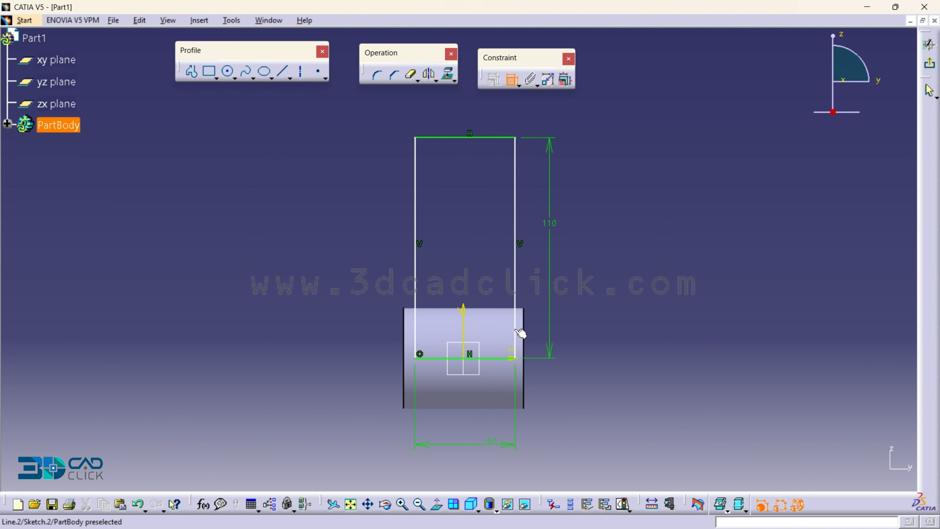
middle_click_drag(549, 359, 550, 308, "ctrl")
middle_click_drag(556, 384, 556, 340)
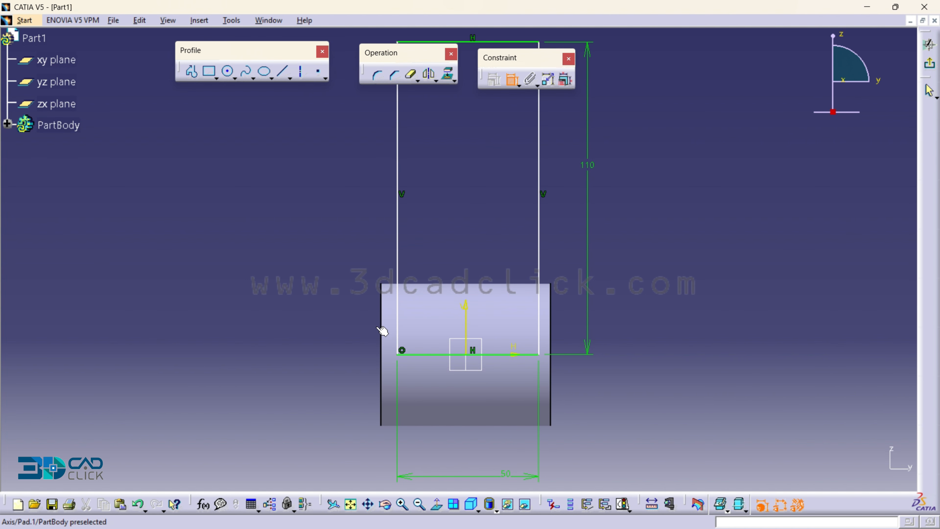
left_click(552, 323)
left_click(539, 324)
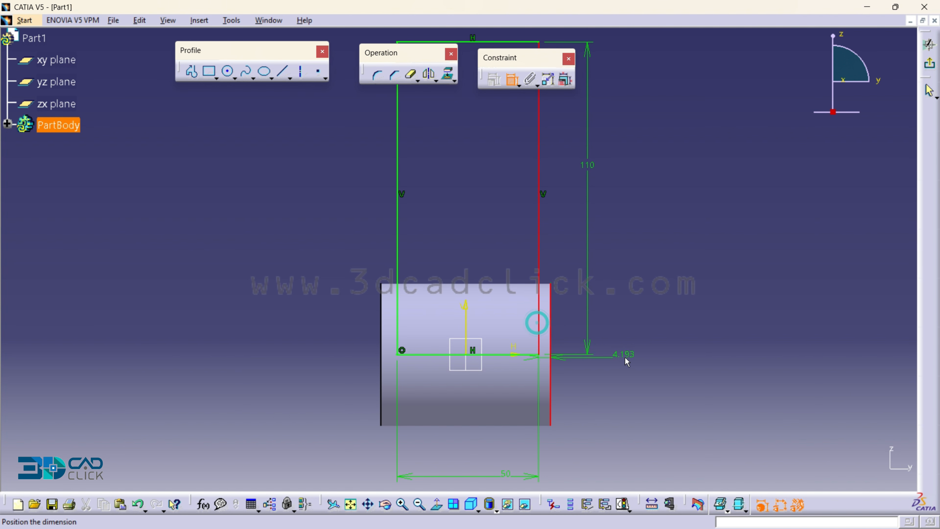
left_click(626, 361)
double_click(623, 355)
type("5mm")
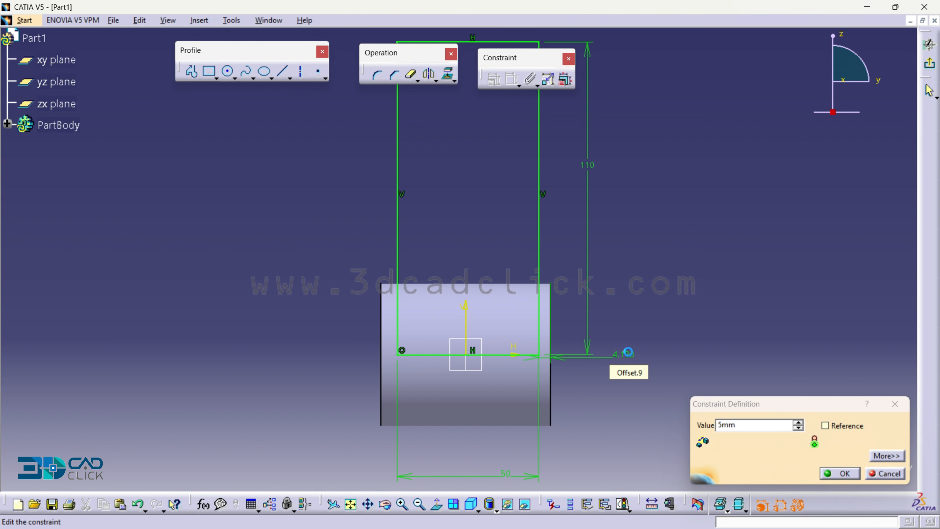
key("Return")
Draw a circle centred on the midpoint of the rectangle's top edge, passing through its upper right corner.
middle_click_drag(635, 254, 614, 366)
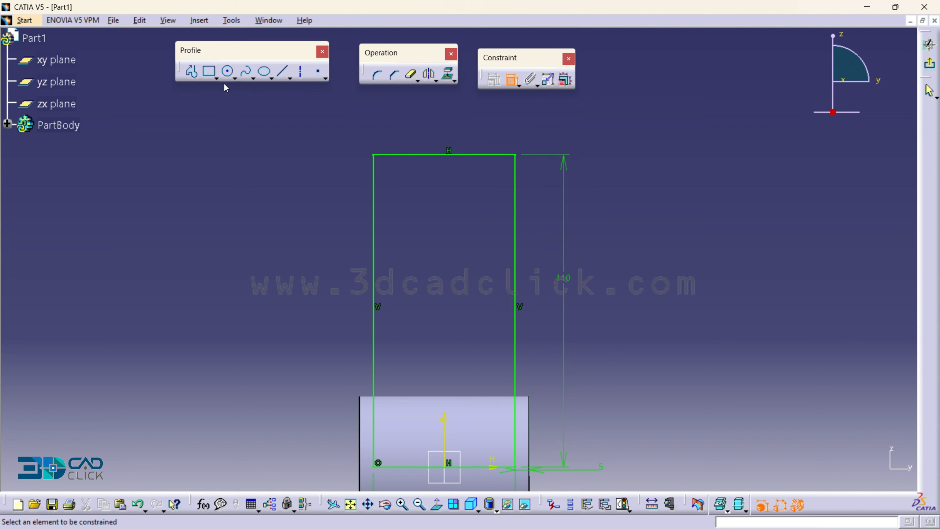
left_click(226, 71)
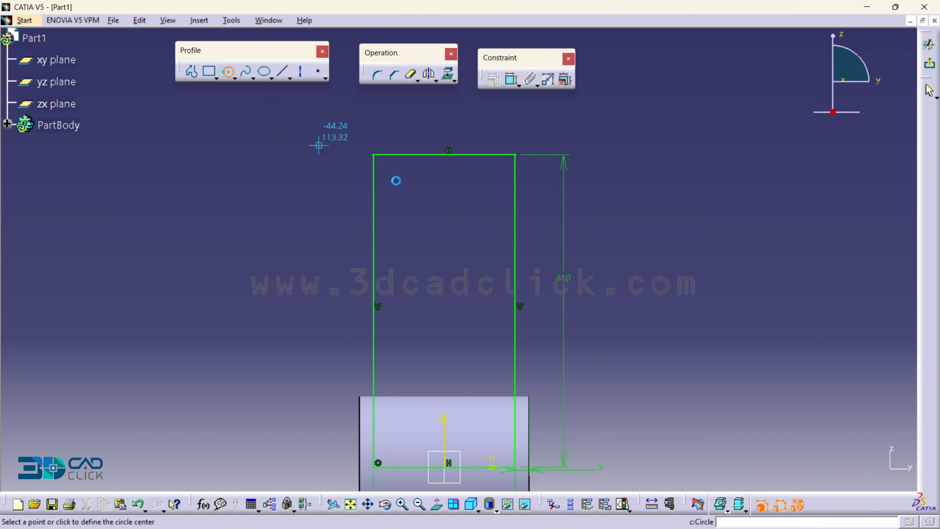
left_click(445, 155)
left_click(516, 156)
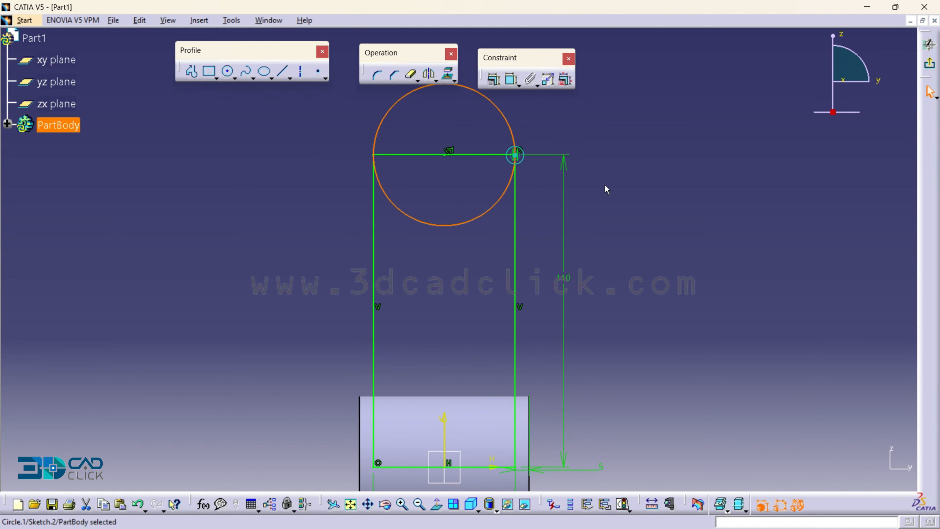
Quick Trim the rectangle's top edge and the lower half of the circle to leave a rounded top.
left_click(412, 75)
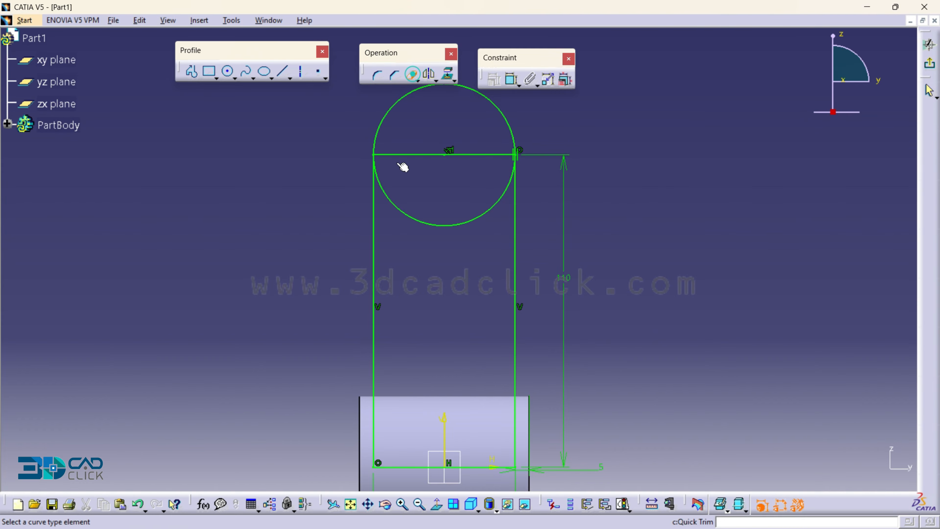
left_click(417, 160)
left_click(489, 297)
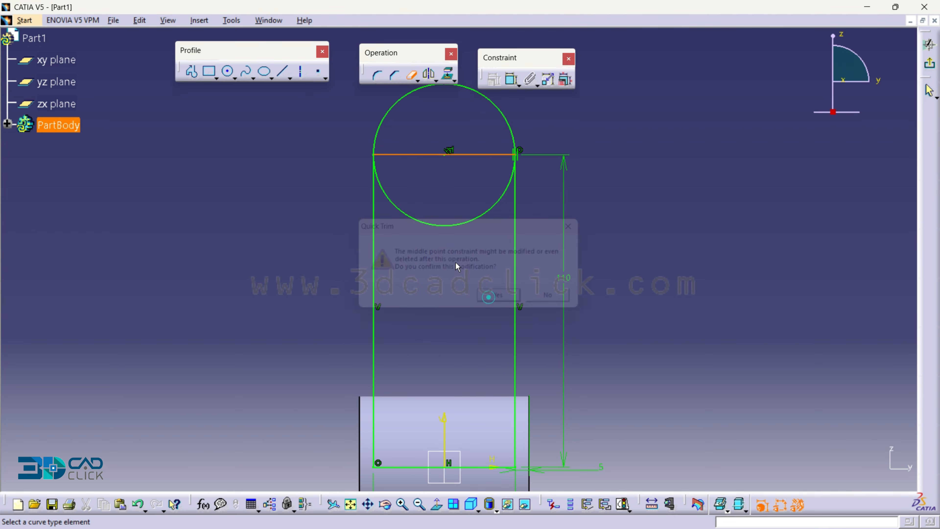
left_click(435, 227)
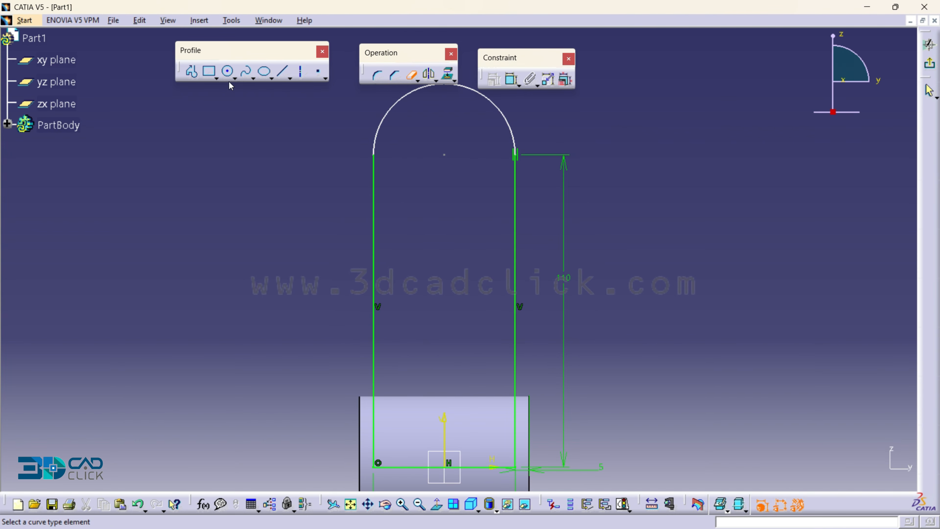
Sketch a circle concentric with the rounded top and set its diameter to 25 mm.
left_click(229, 72)
left_click(444, 155)
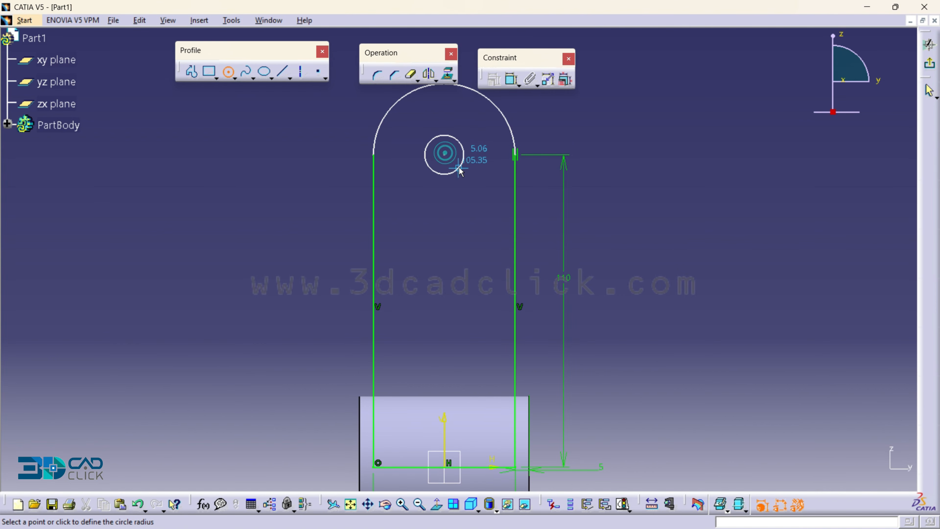
left_click(460, 168)
left_click(493, 79)
left_click(541, 124)
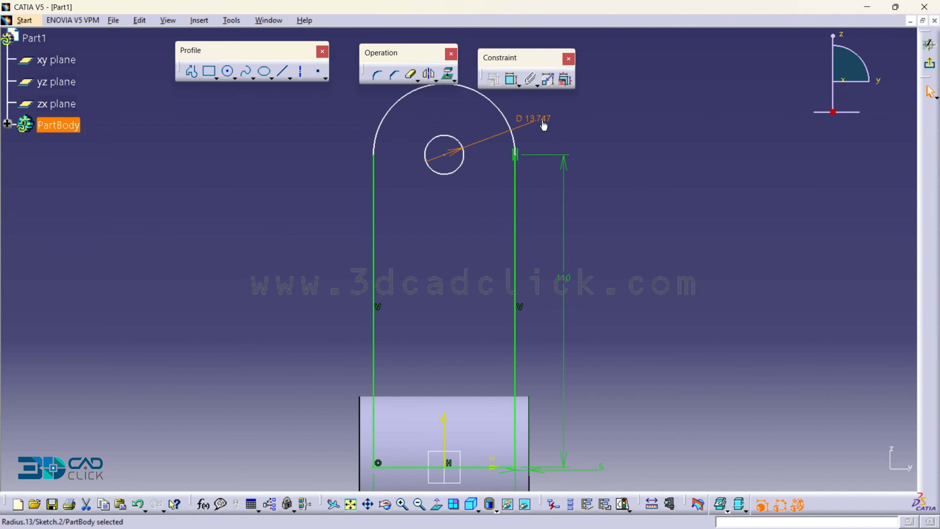
double_click(542, 119)
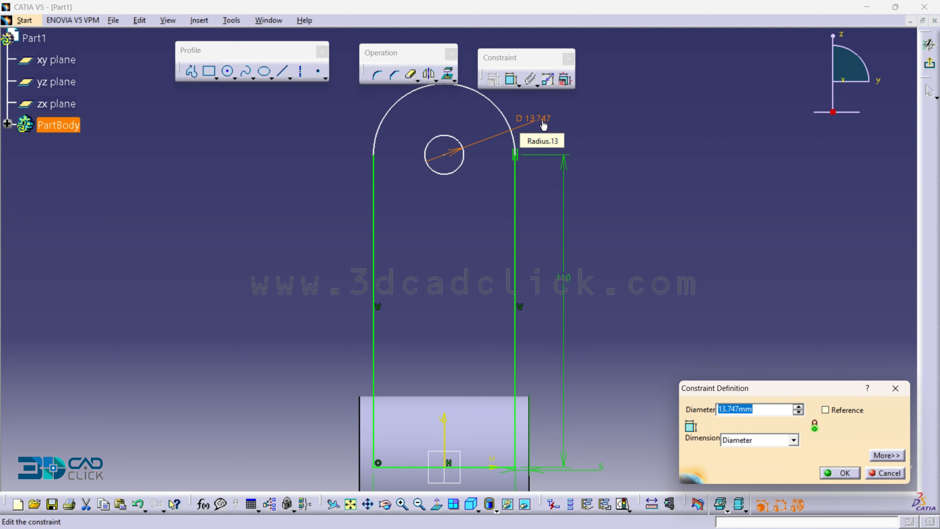
key("Return")
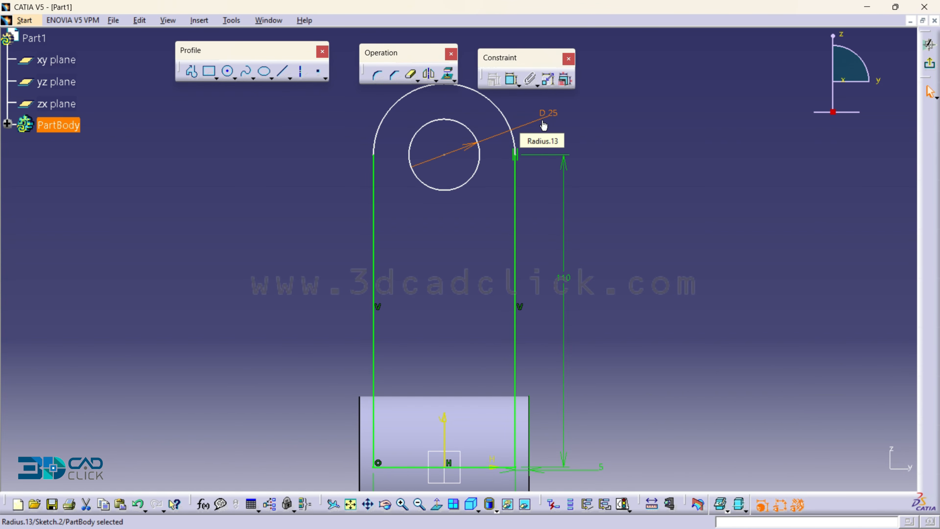
Add a radius dimension to the outer arc at the top of the profile.
middle_click_drag(586, 195, 573, 267)
left_click(510, 80)
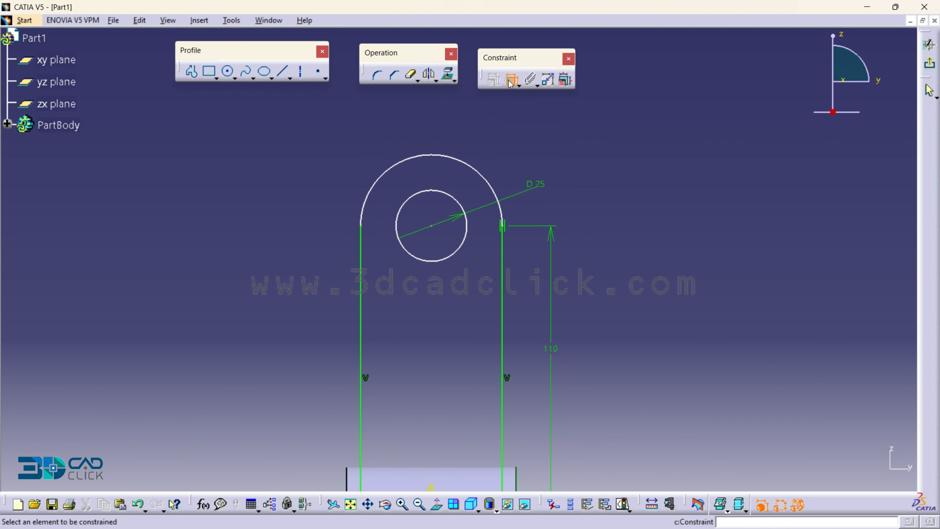
left_click(479, 165)
left_click(494, 147)
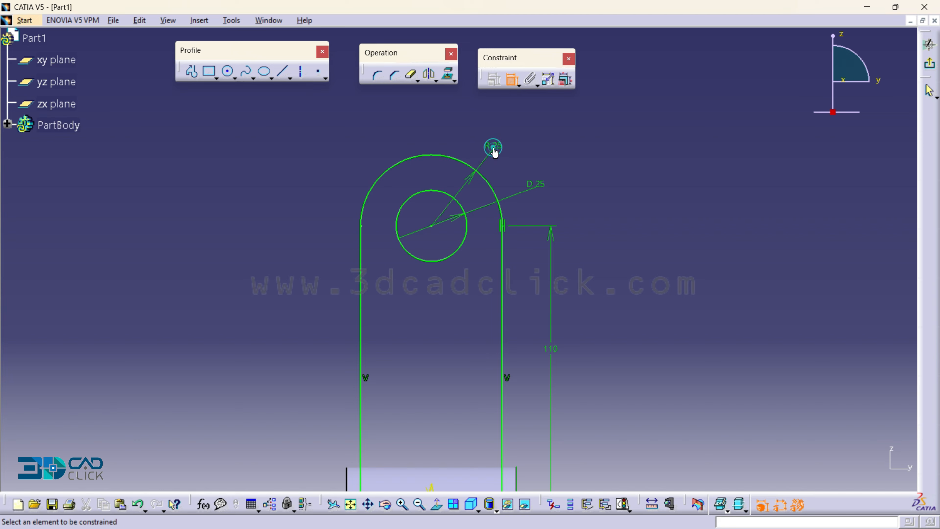
Exit the sketch and pad the round-topped profile 18 mm in the reversed direction.
left_click(929, 63)
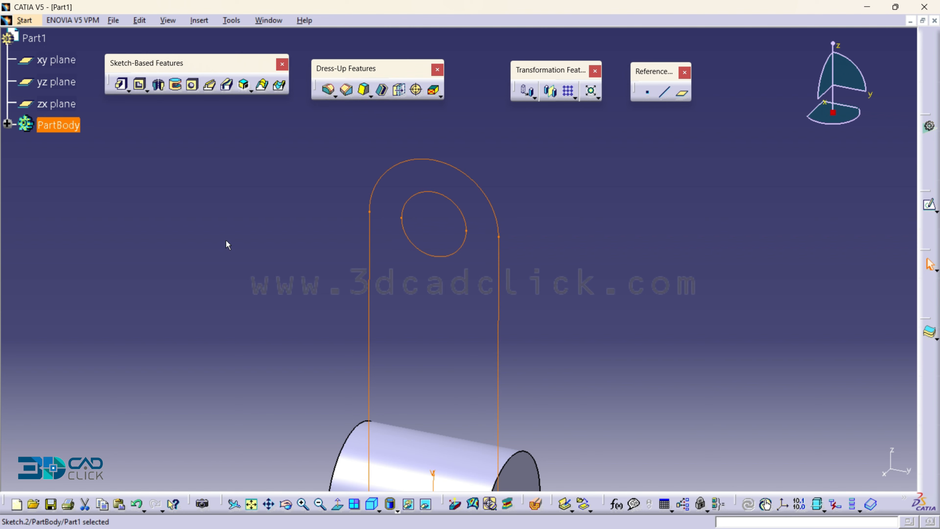
left_click(120, 85)
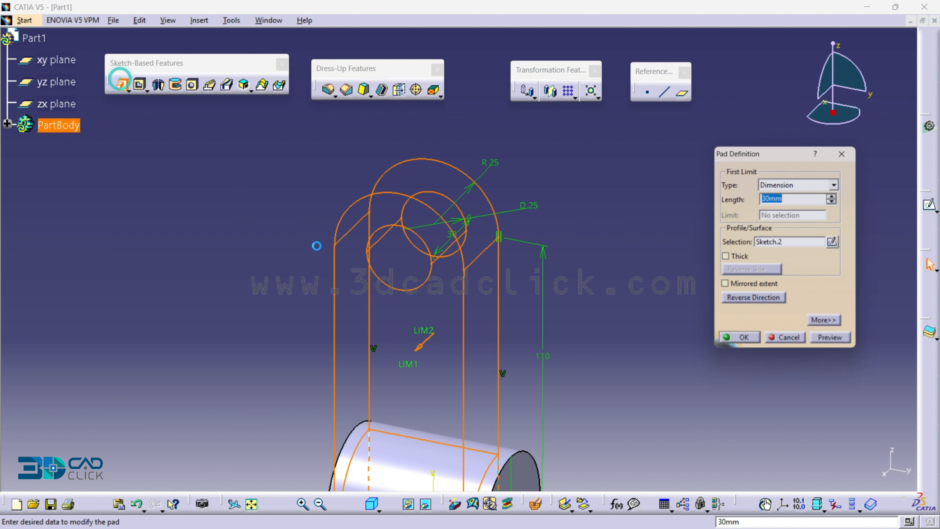
left_click(421, 294)
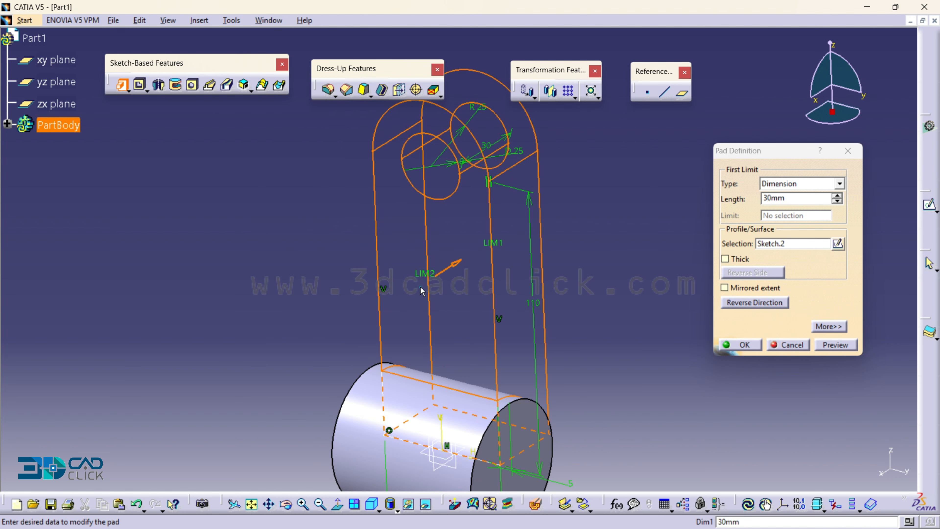
middle_click_drag(458, 364, 424, 366)
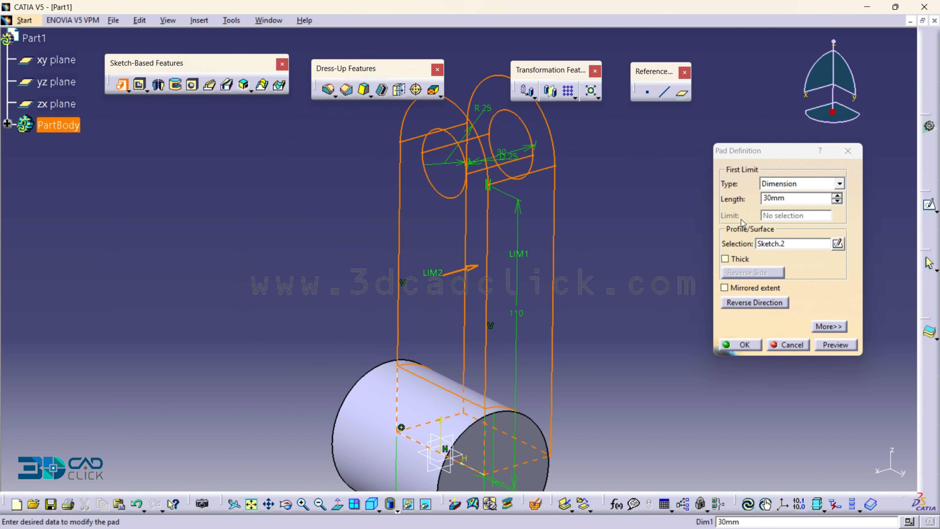
left_click_drag(793, 199, 732, 198)
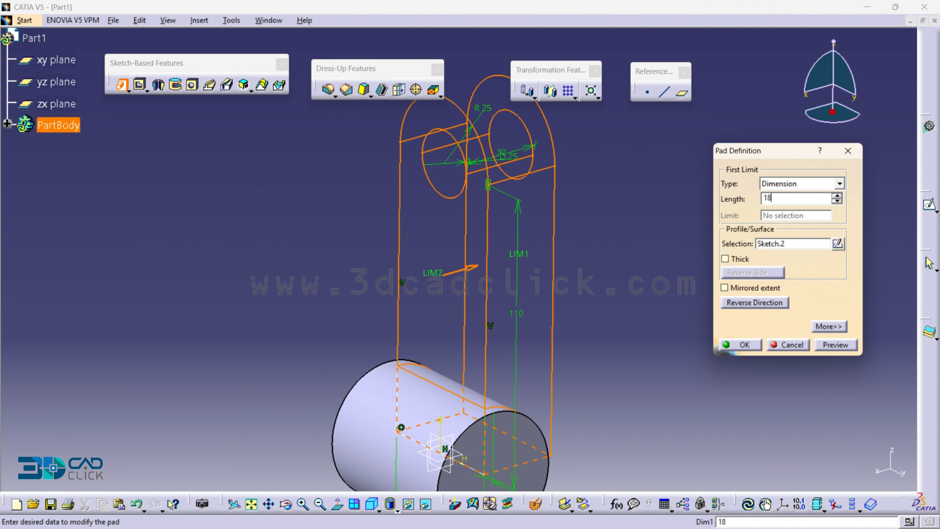
key("Return")
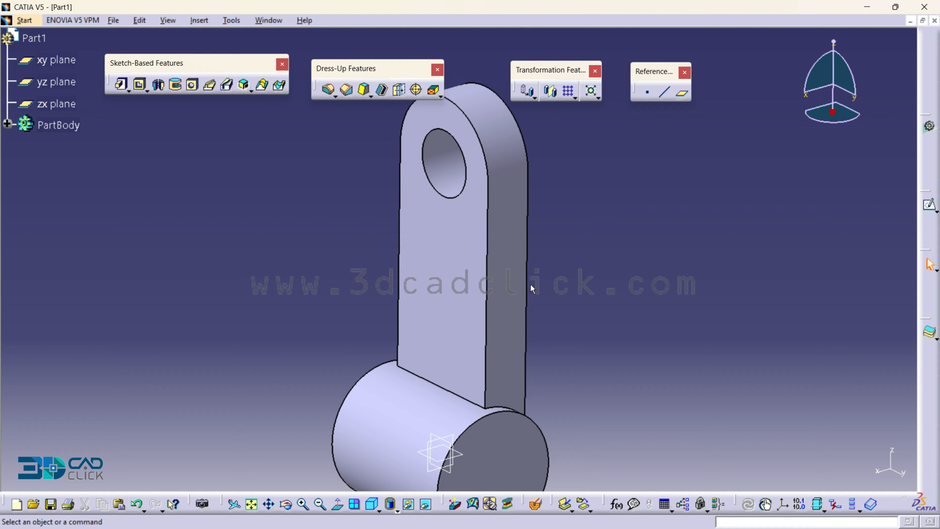
Start a sketch on the upright's narrow side face and draw a rectangle about 29 by 13.5 mm just beside the upright.
left_click(508, 287)
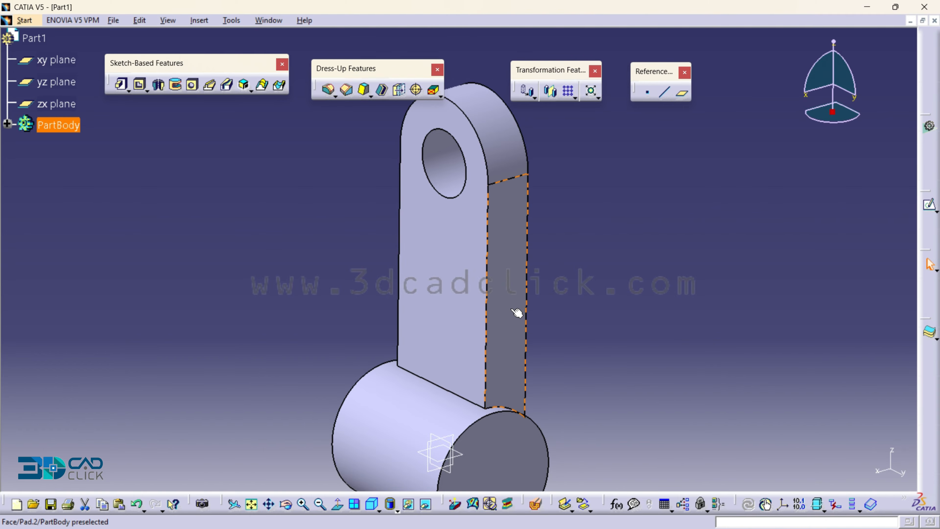
middle_click_drag(540, 321, 535, 295)
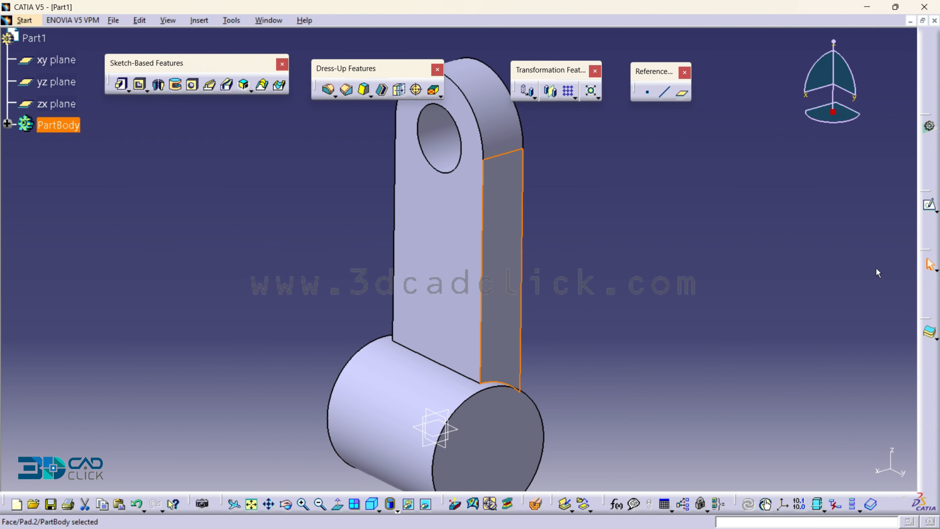
left_click(927, 207)
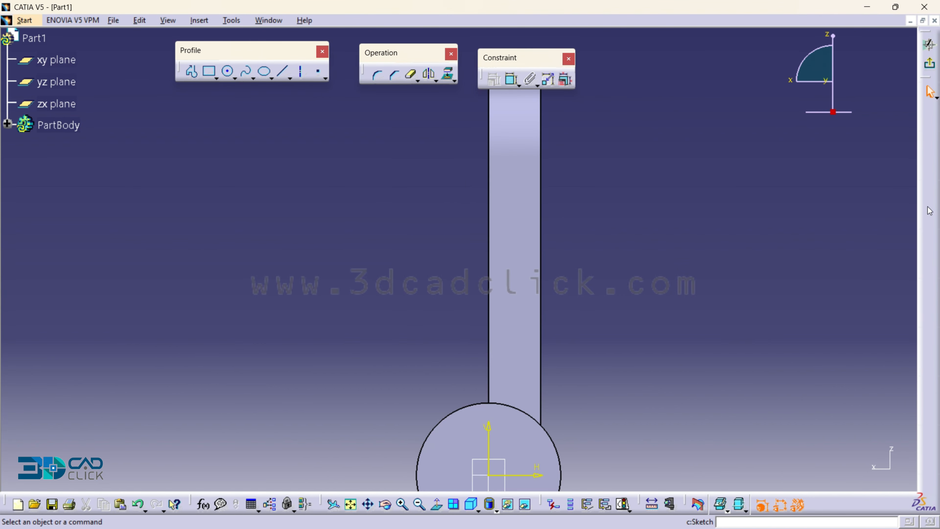
left_click(209, 71)
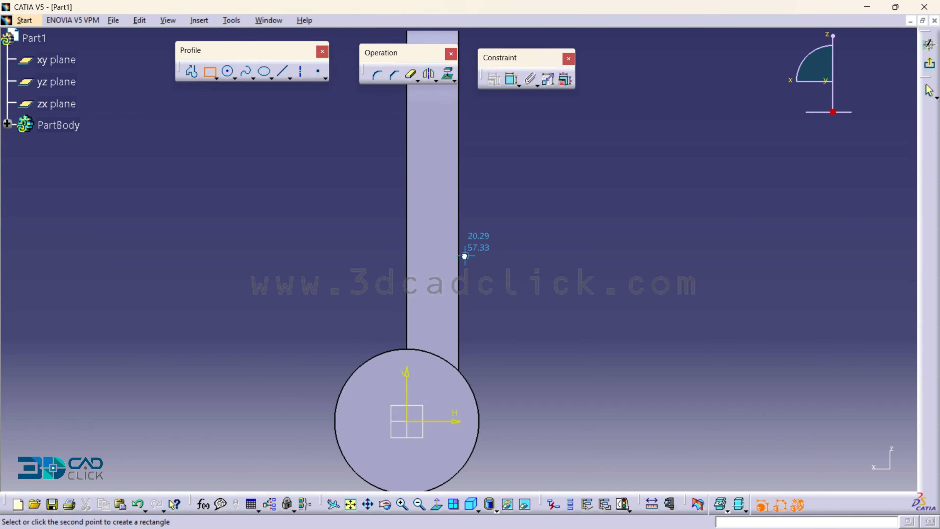
left_click(548, 293)
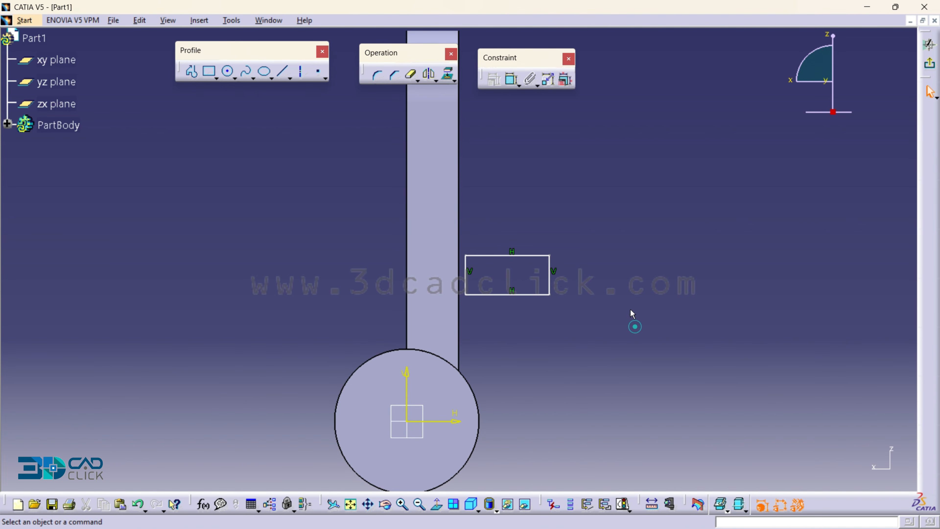
Dimension the rectangle's top edge 48 mm below the line where the upright's rounded top begins.
middle_click_drag(634, 323, 606, 345)
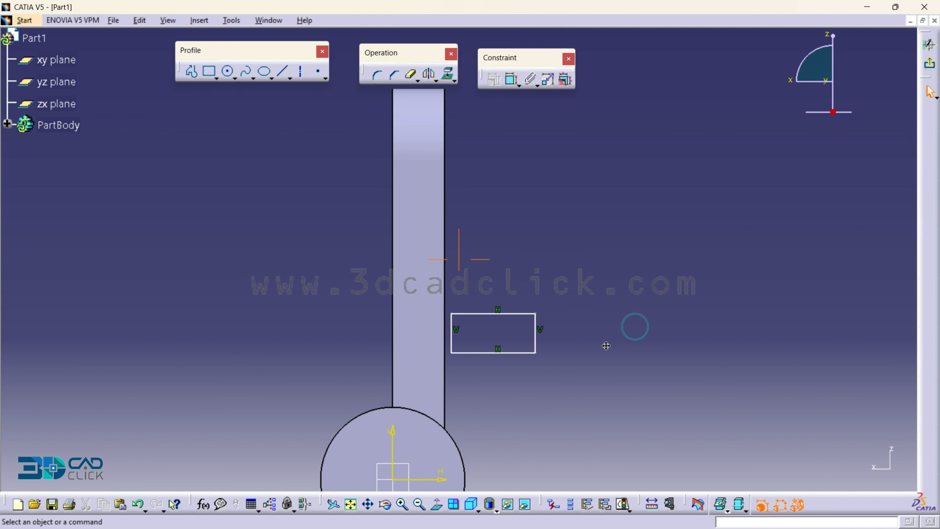
left_click(511, 79)
left_click(434, 161)
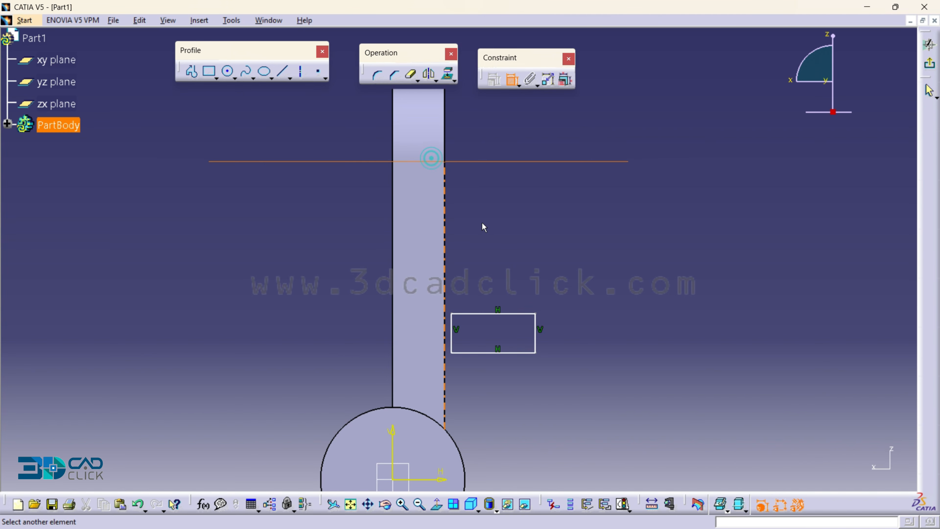
left_click(486, 314)
left_click(482, 271)
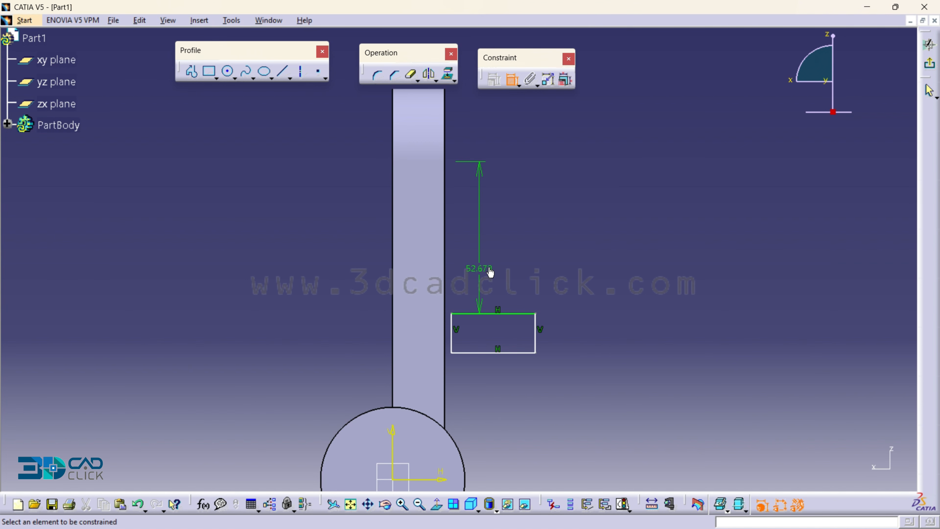
double_click(489, 271)
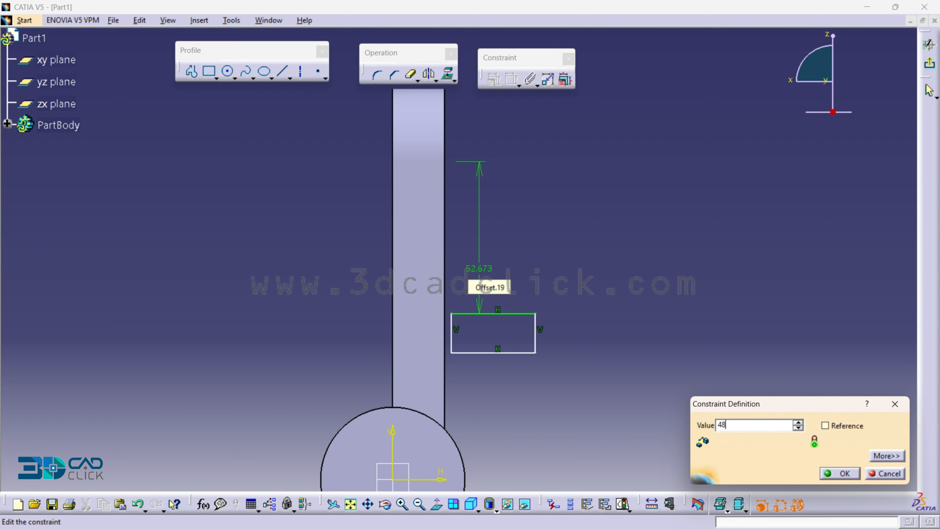
key("Return")
Dimension the gap between the upright's edge and the rectangle's near vertical edge and set it to 0.
middle_click_drag(465, 338, 454, 297)
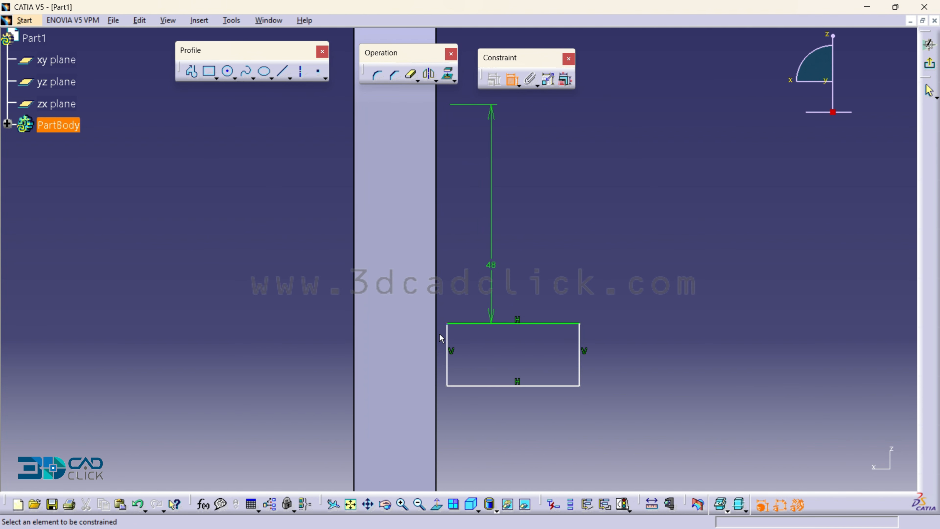
left_click(438, 367)
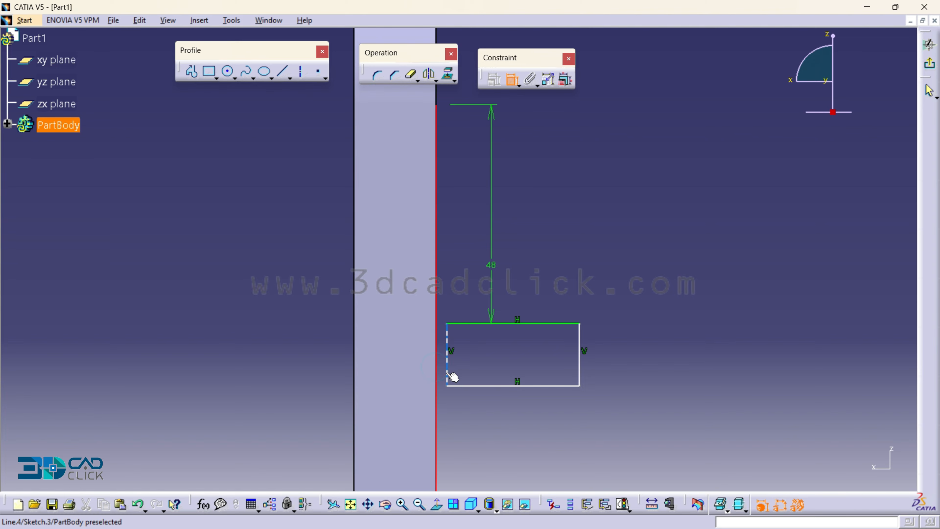
left_click(447, 372)
left_click(458, 283)
double_click(459, 282)
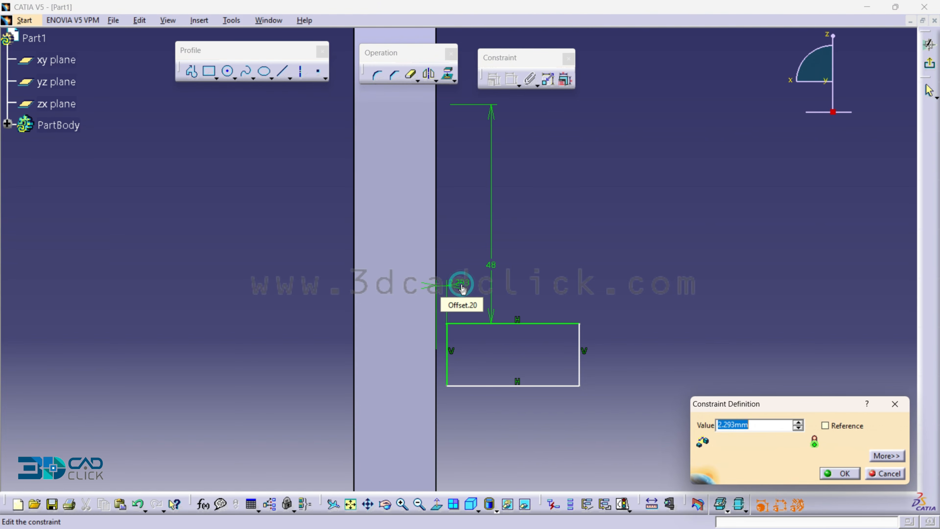
type("0")
key("Return")
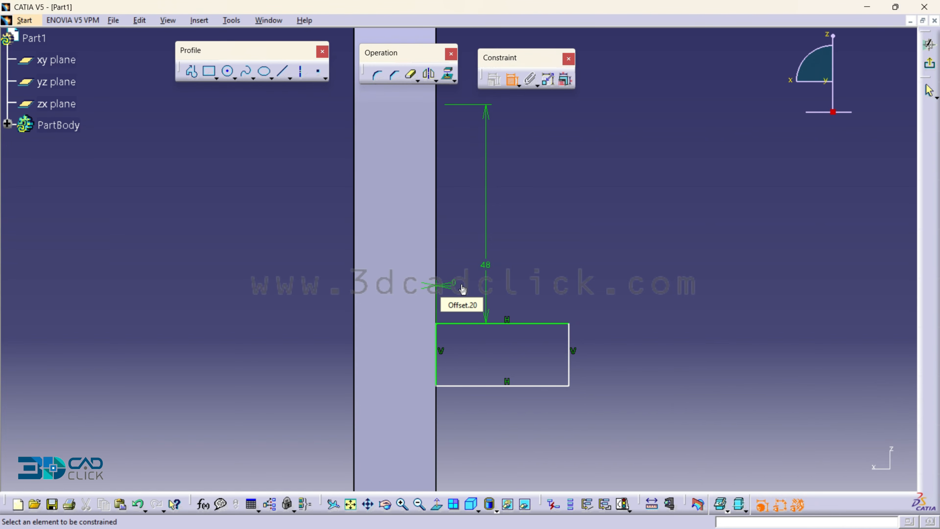
Dimension the rectangle with a width of 24 mm and a height of 18 mm.
left_click(509, 386)
left_click(539, 398)
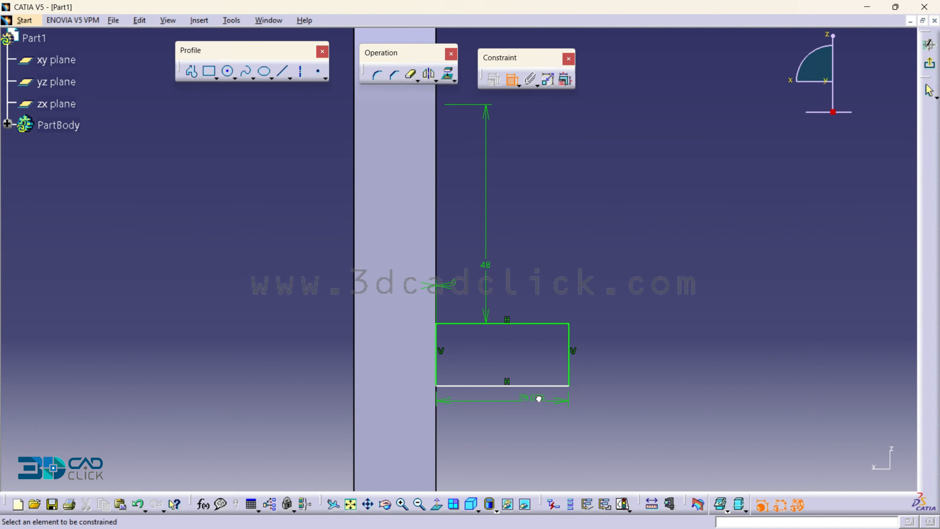
double_click(538, 398)
type("24")
key("Return")
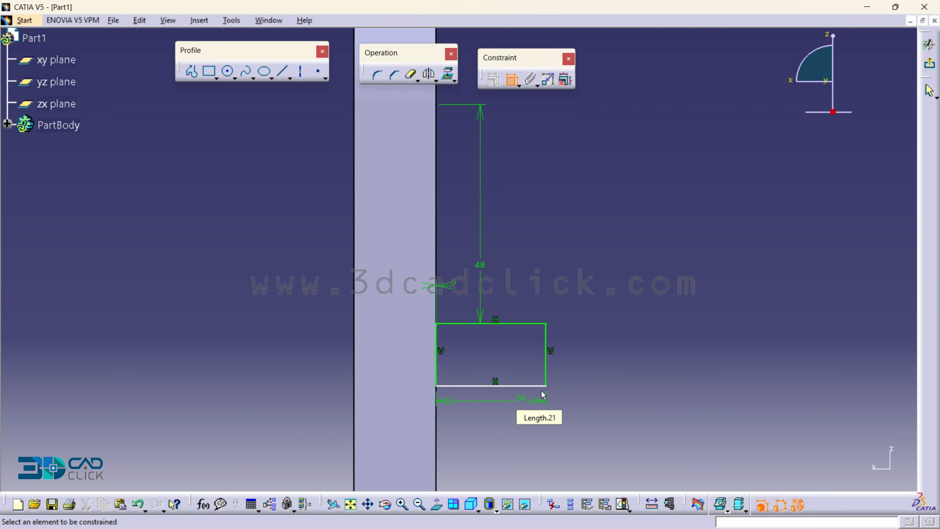
left_click(548, 367)
double_click(574, 363)
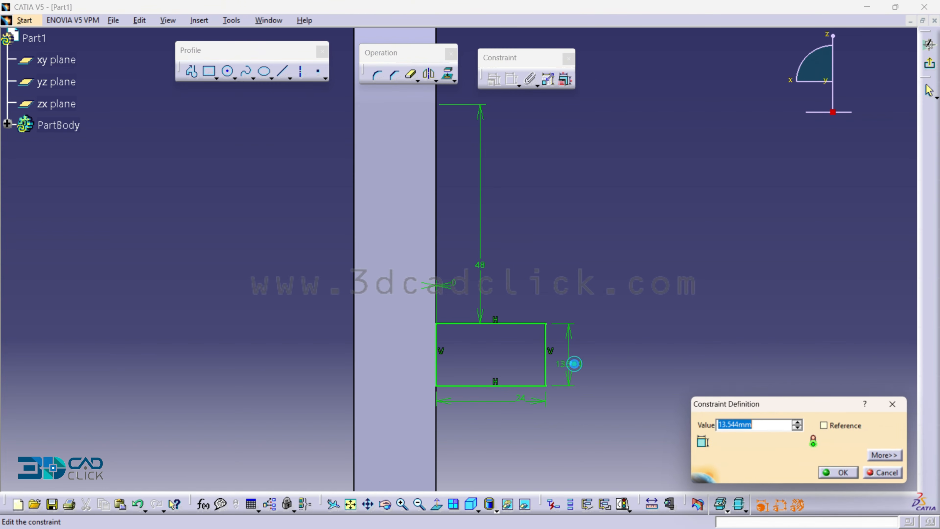
key("Return")
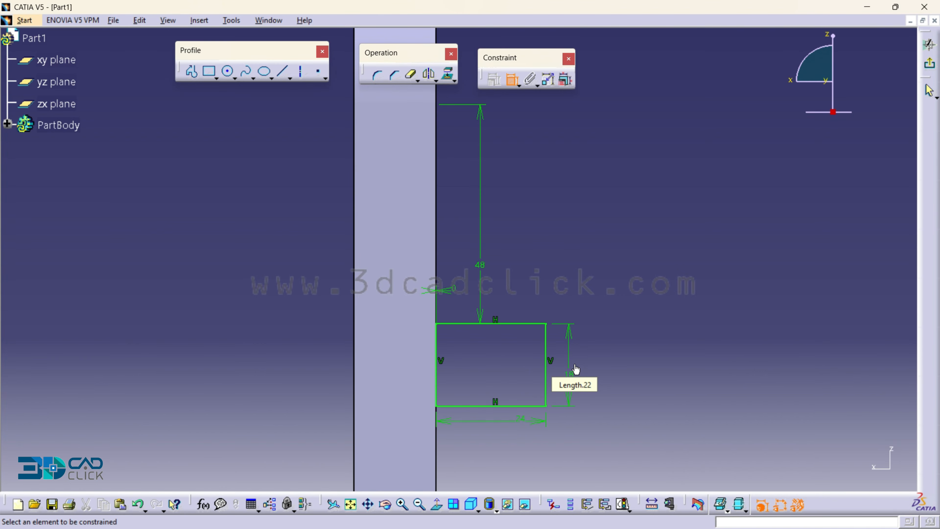
Exit the sketch and pad the rectangle in the reversed direction across the full 50 mm width of the upright.
middle_click_drag(565, 299, 570, 352)
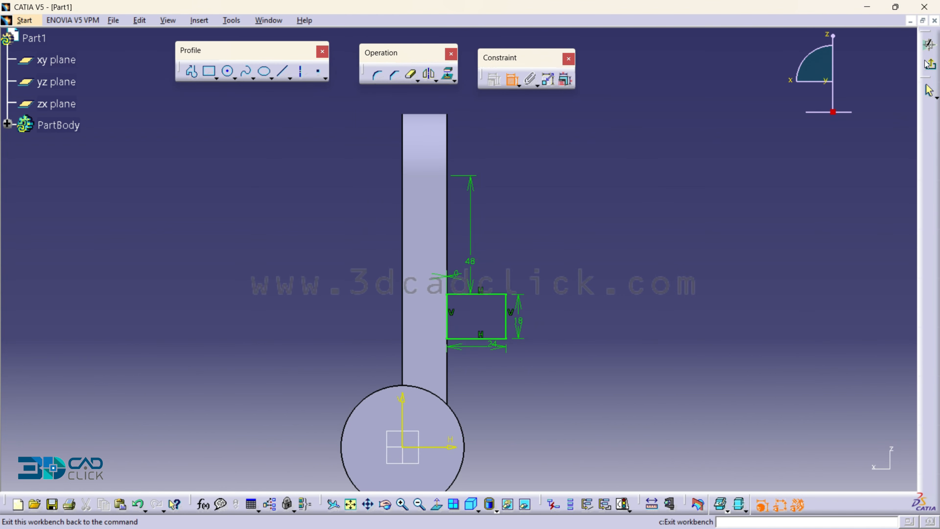
left_click(930, 65)
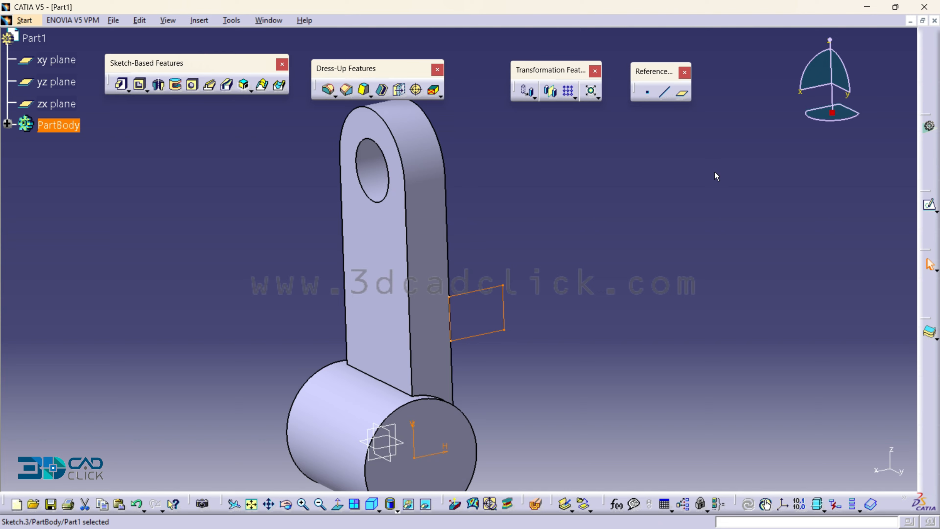
left_click(121, 85)
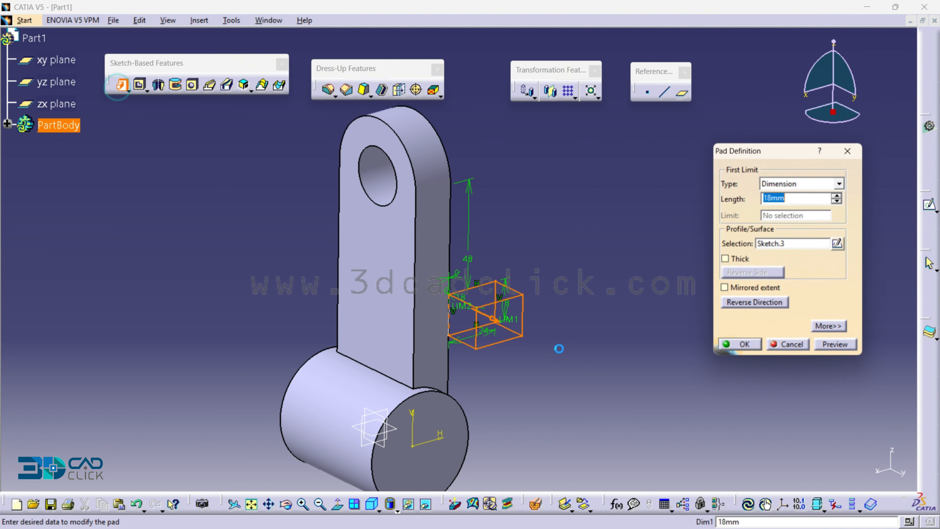
left_click(495, 320)
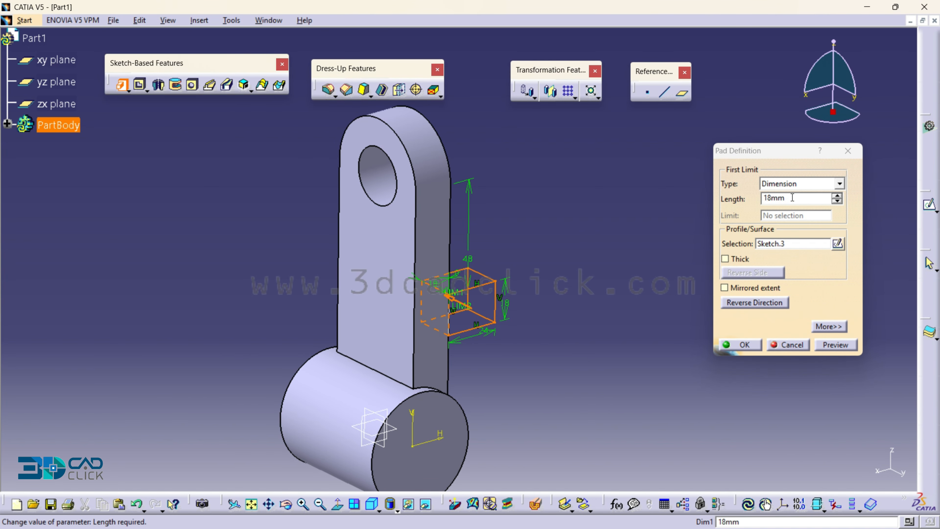
left_click(741, 345)
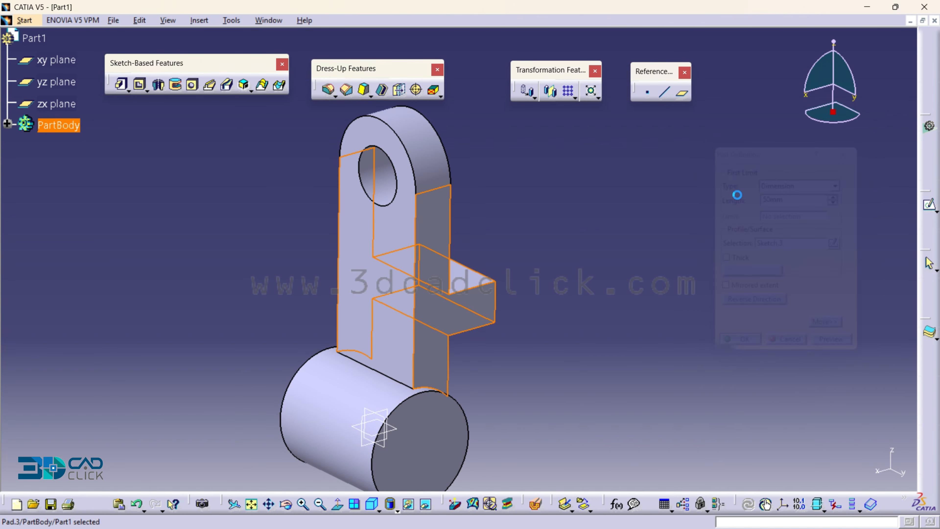
Start a sketch on the zx plane and draw a slanted profile line from the upright's edge opposite the block down past the cylinder's side.
left_click(676, 340)
middle_click_drag(676, 340, 558, 284)
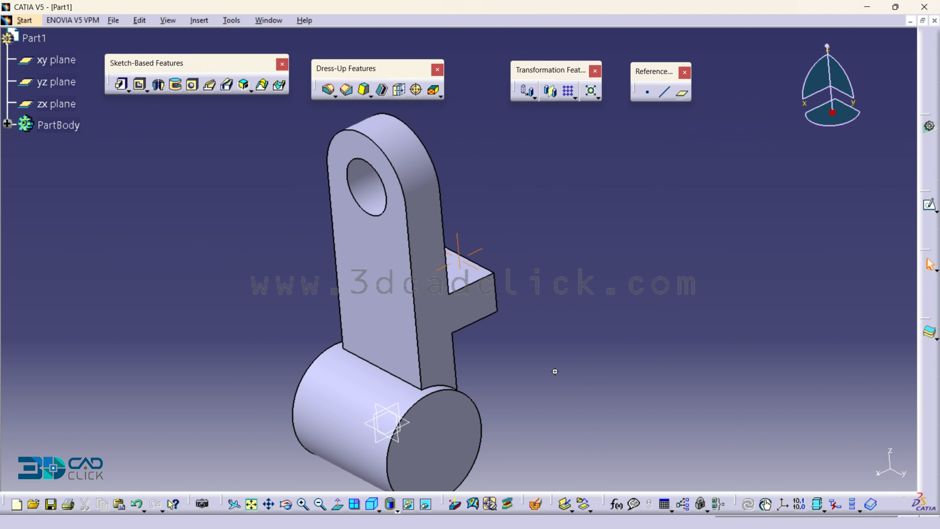
middle_click_drag(555, 372, 578, 286)
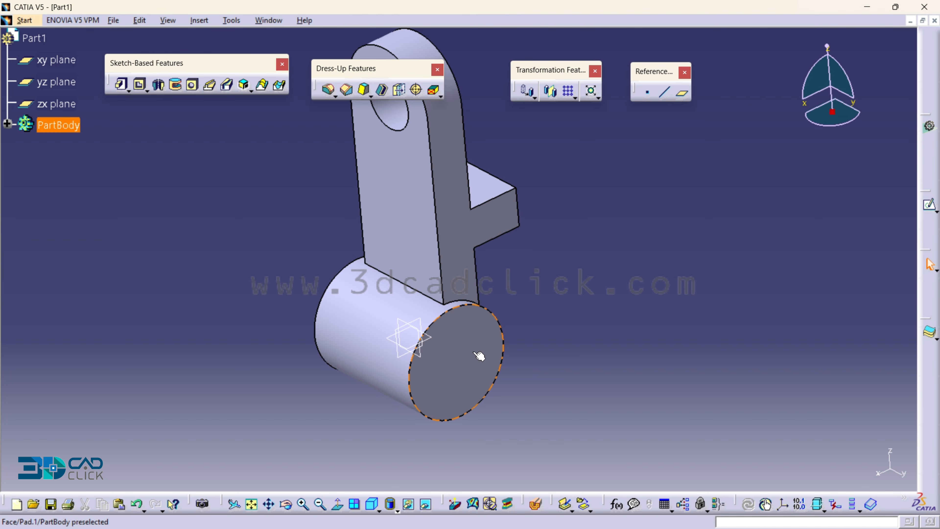
middle_click_drag(415, 250, 444, 272)
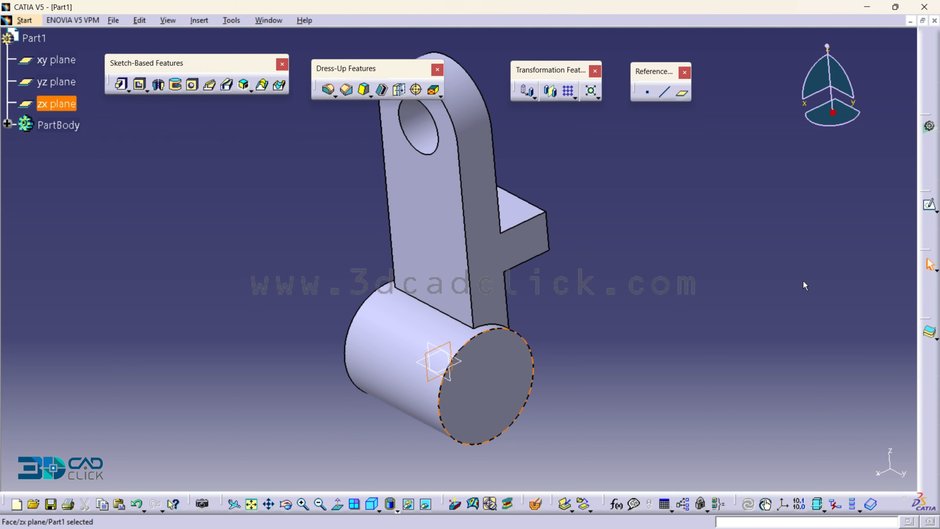
left_click(930, 204)
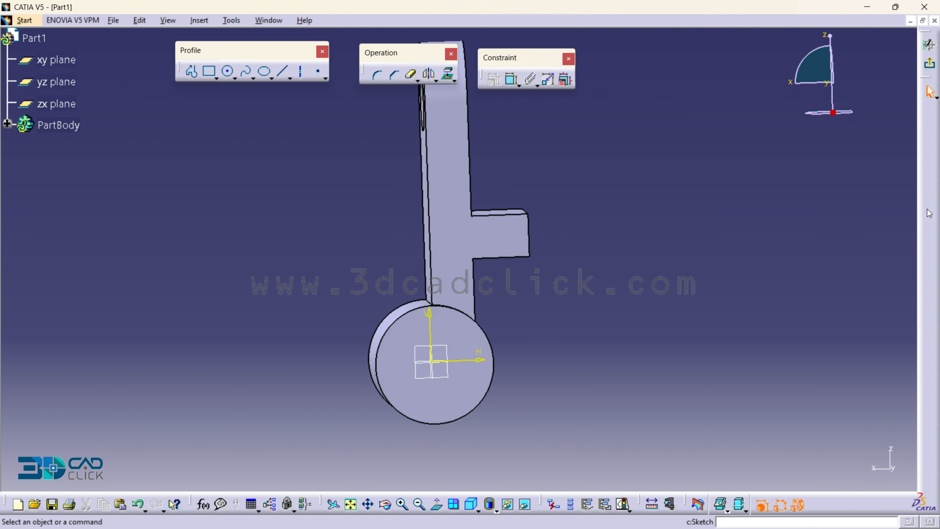
left_click(191, 74)
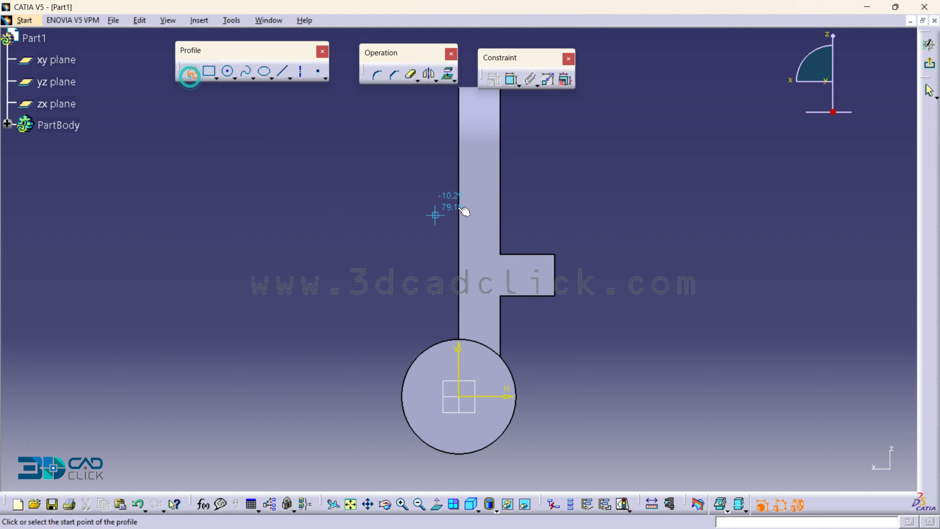
left_click(460, 187)
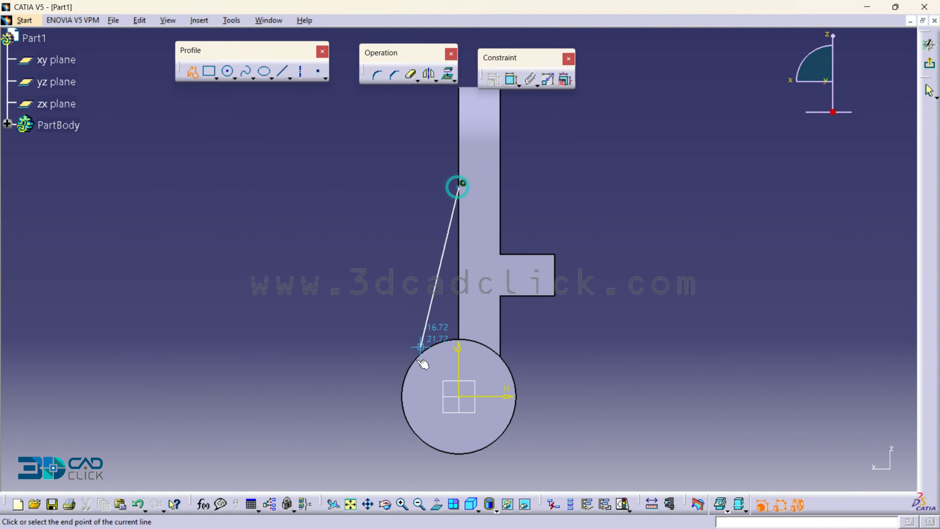
key("XF86AudioLowerVolume")
double_click(392, 416)
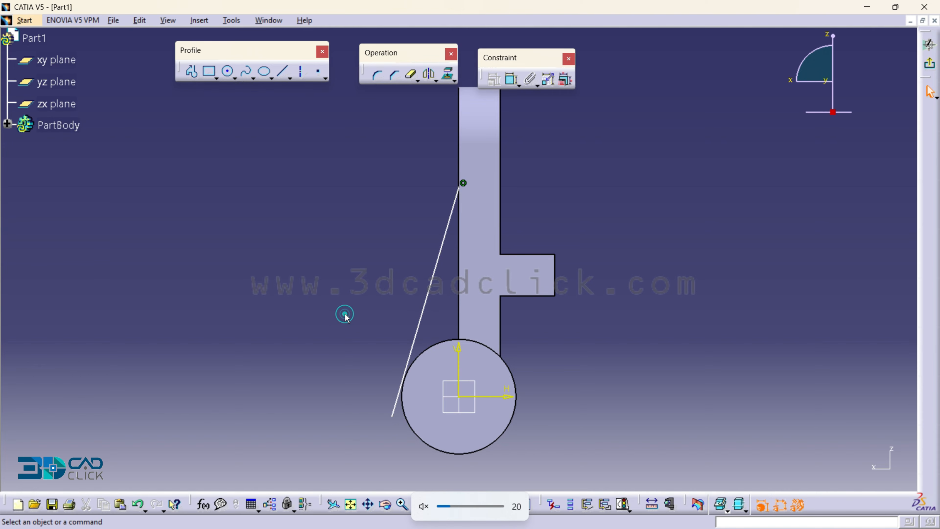
Dimension the vertical distance from the upright's hole axis to the upper end of the slanted line and set it to 30 mm.
left_click(511, 79)
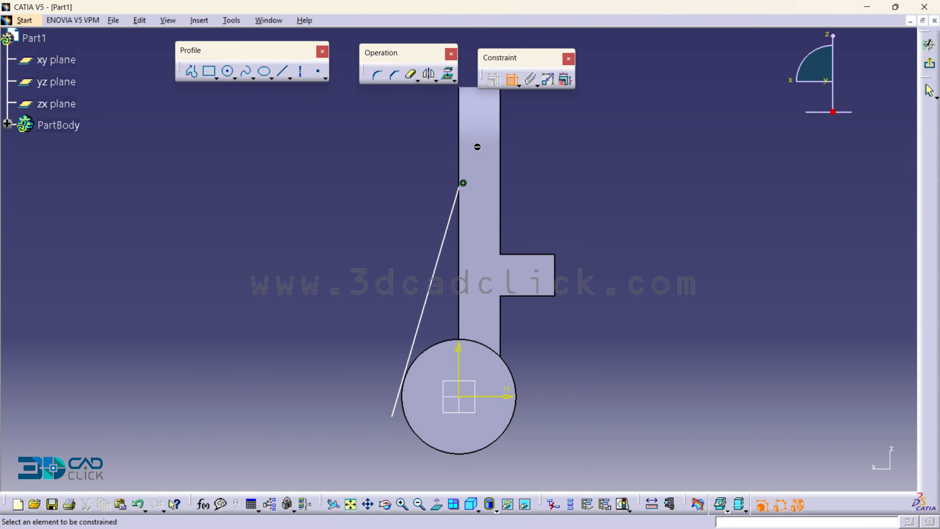
left_click(477, 144)
left_click(463, 183)
double_click(428, 193)
type("30")
key("Return")
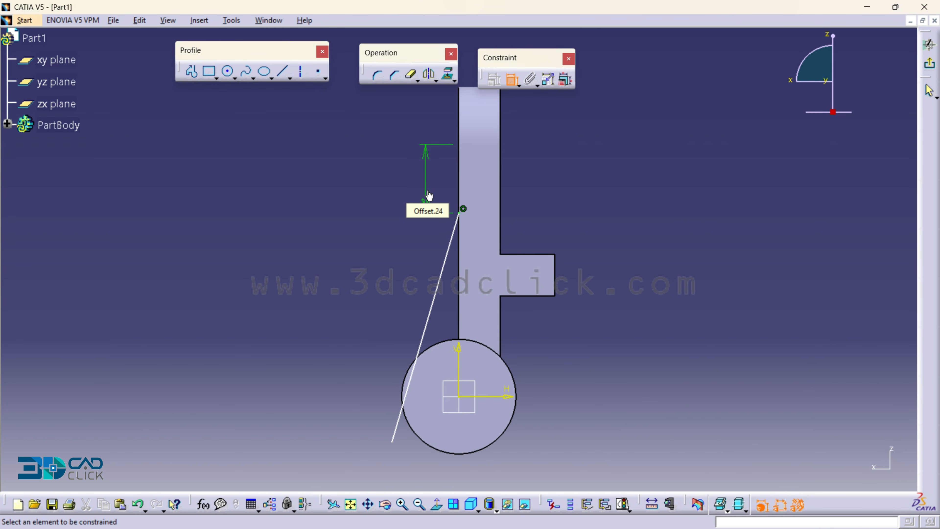
Constrain the slanted line tangent to the cylinder's circular edge and exit the sketch.
middle_click_drag(439, 310, 445, 277)
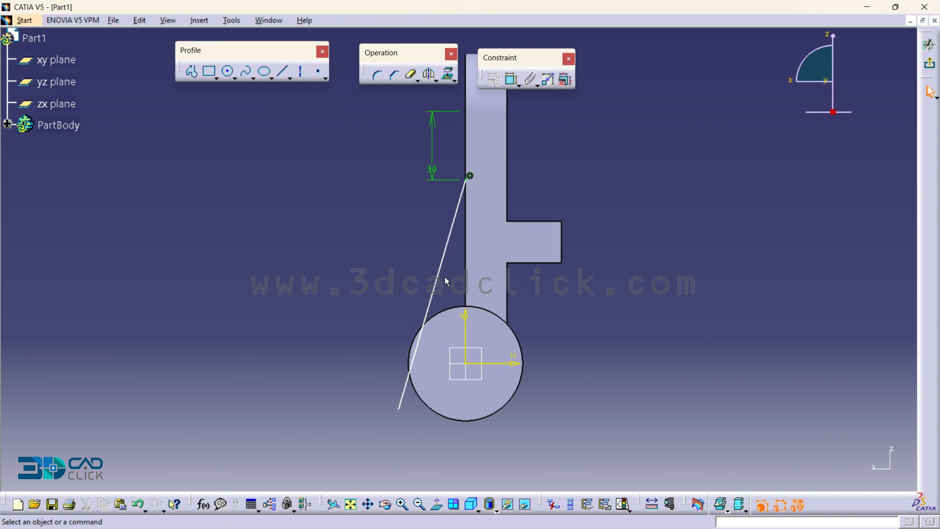
left_click(438, 280)
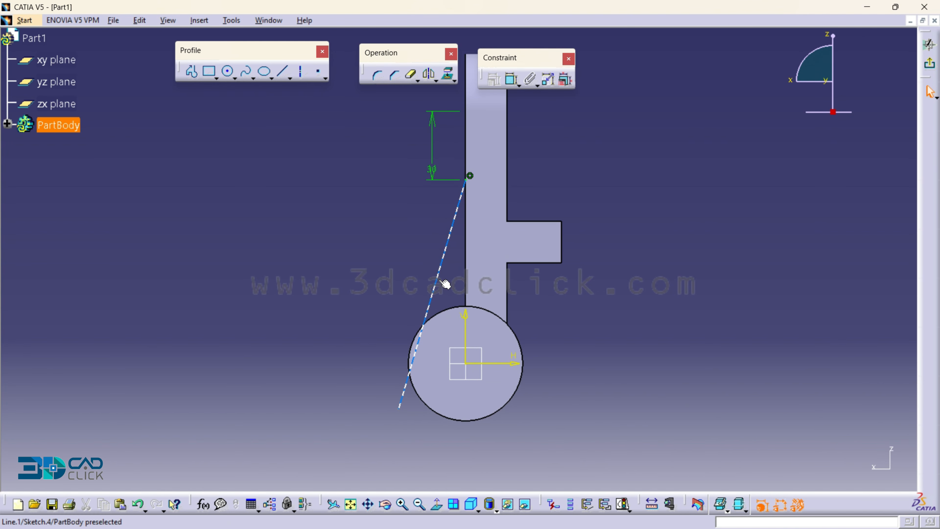
left_click(443, 310)
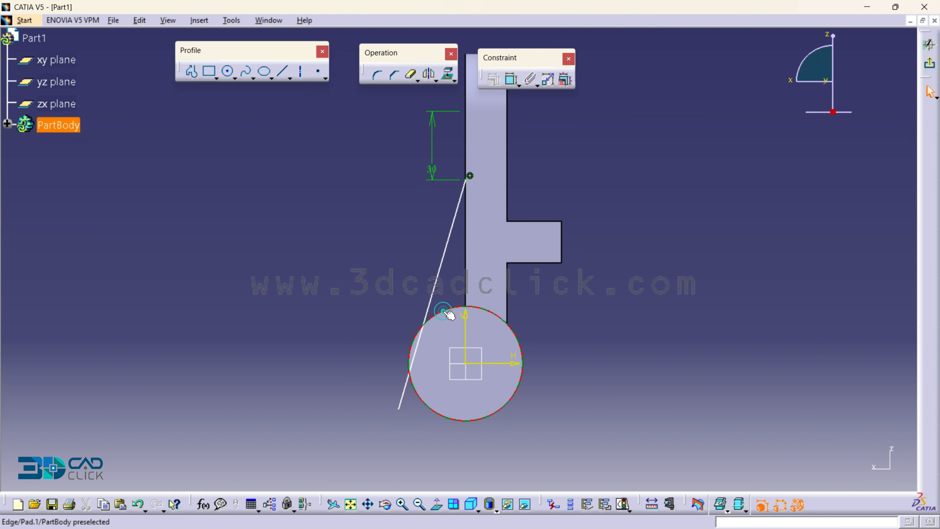
left_click(432, 293, "ctrl")
left_click(492, 80)
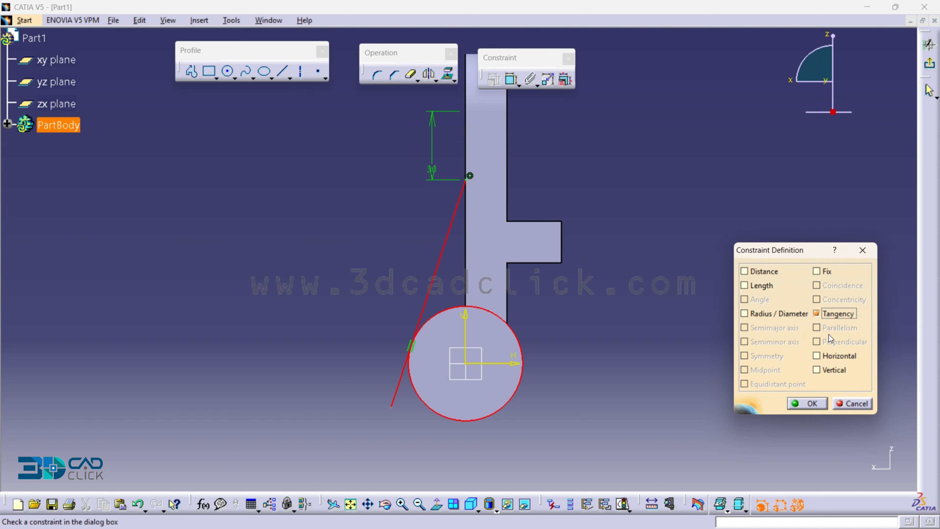
left_click(807, 403)
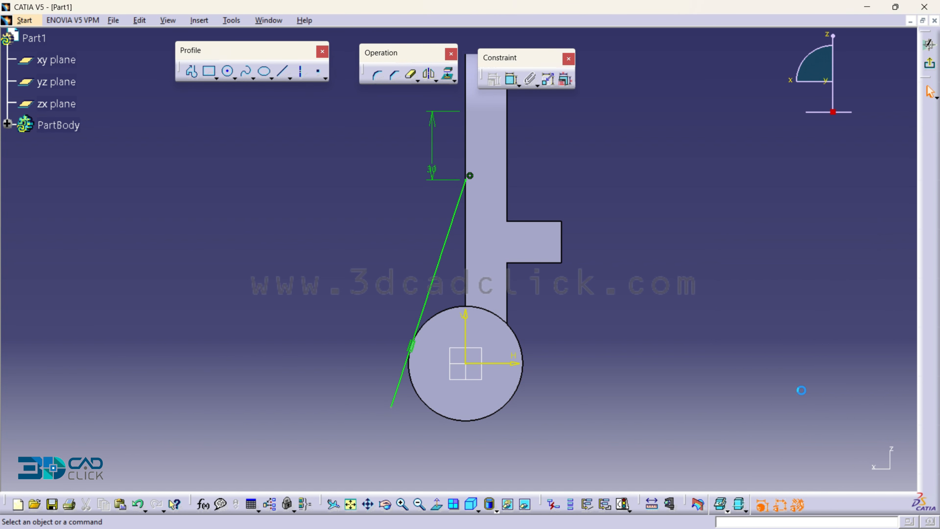
left_click(930, 91)
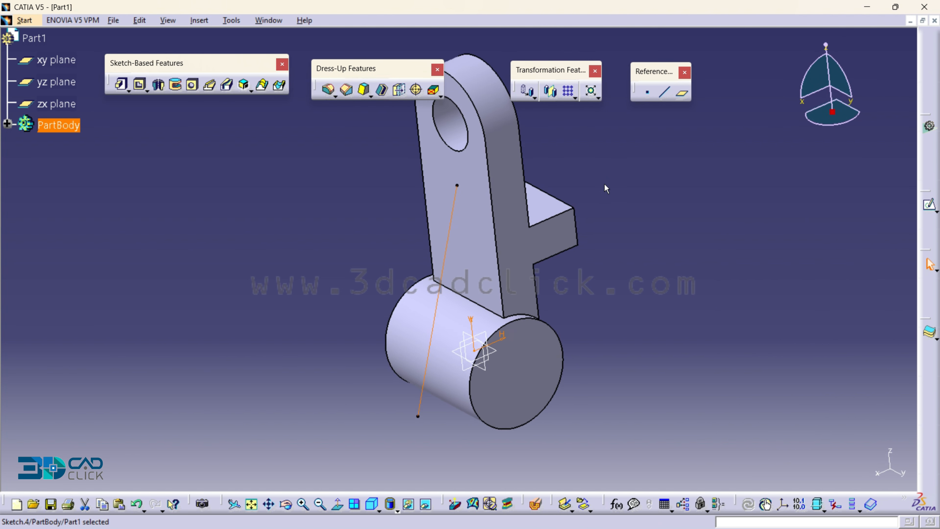
Create a Stiffener from the slanted line sketch, From Side with Neutral Fiber and a thickness of 12 mm.
left_click(247, 89)
left_click(241, 67)
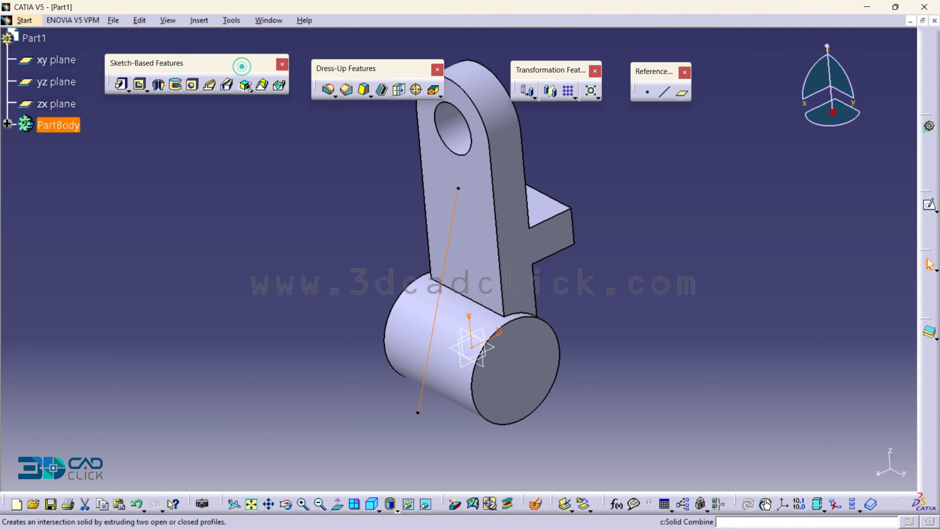
left_click(252, 92)
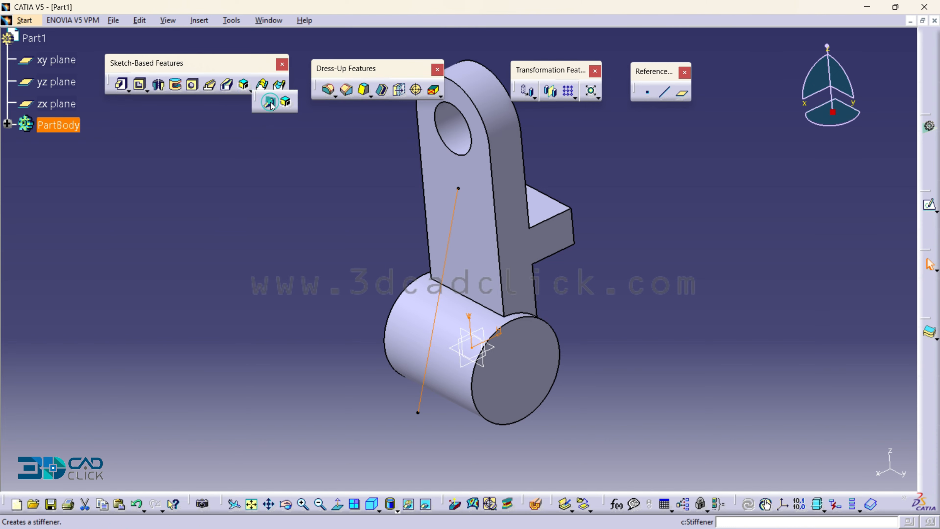
left_click(270, 101)
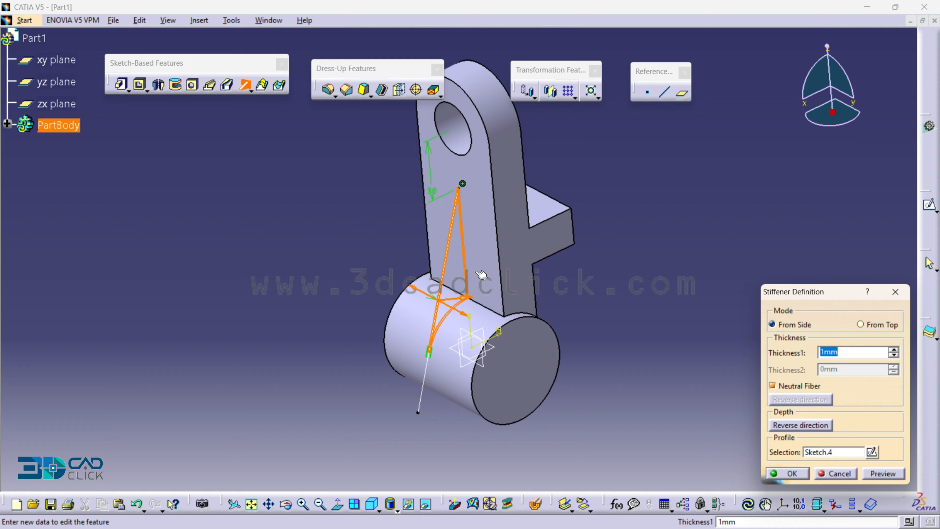
middle_click_drag(461, 252, 485, 277)
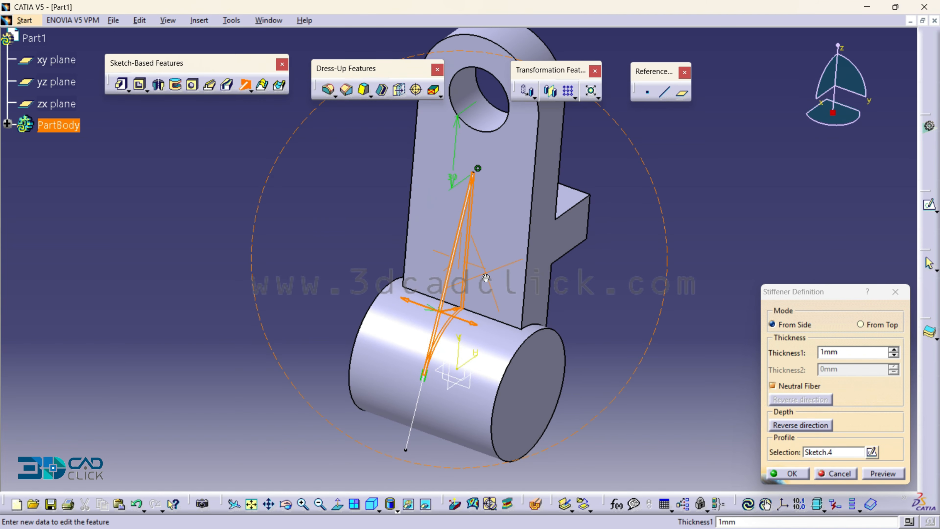
left_click(793, 355)
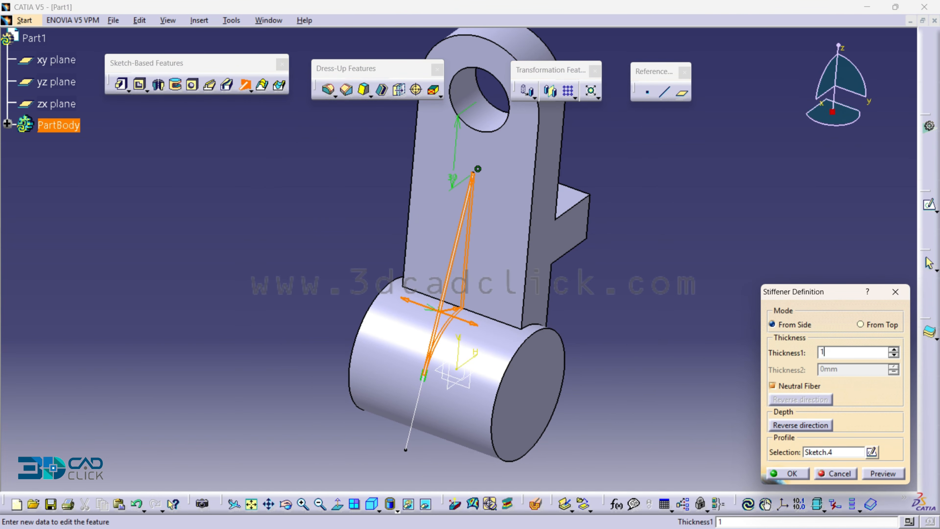
left_click(883, 474)
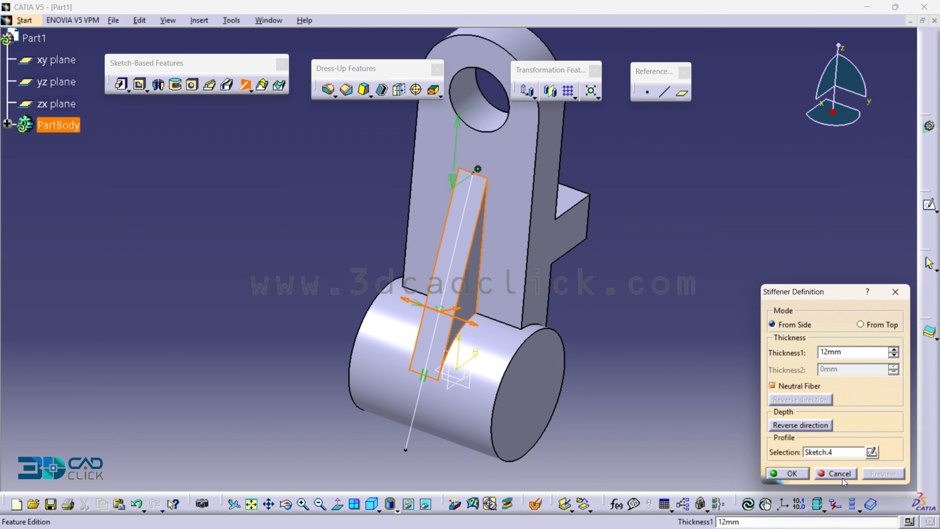
left_click(792, 474)
Sketch a circle centred on the origin on the cylinder's end face, set its diameter to 30 mm and exit the sketch.
middle_click_drag(630, 295, 581, 359)
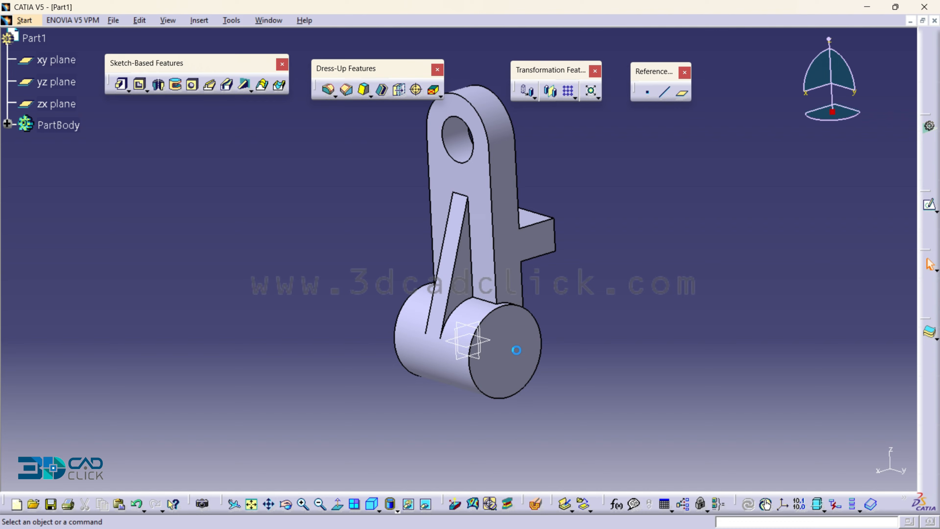
left_click(931, 205)
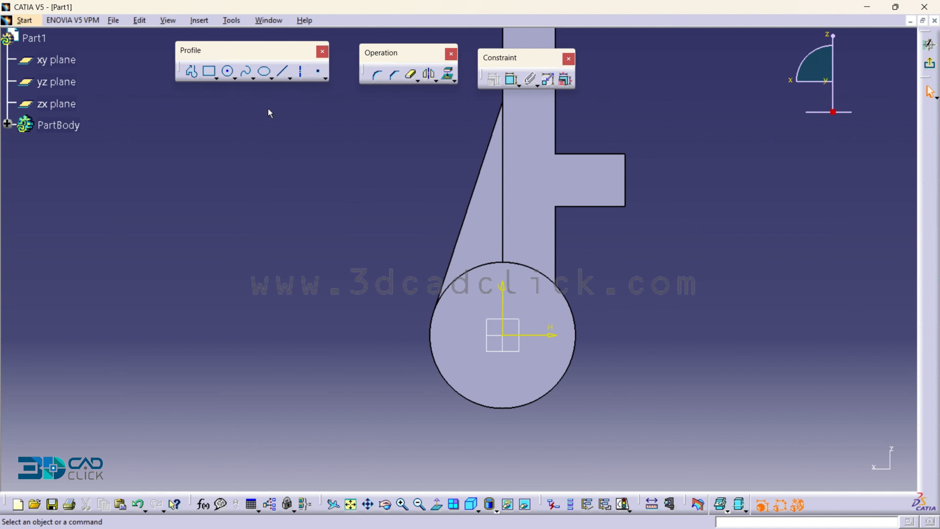
left_click(503, 336)
left_click(513, 356)
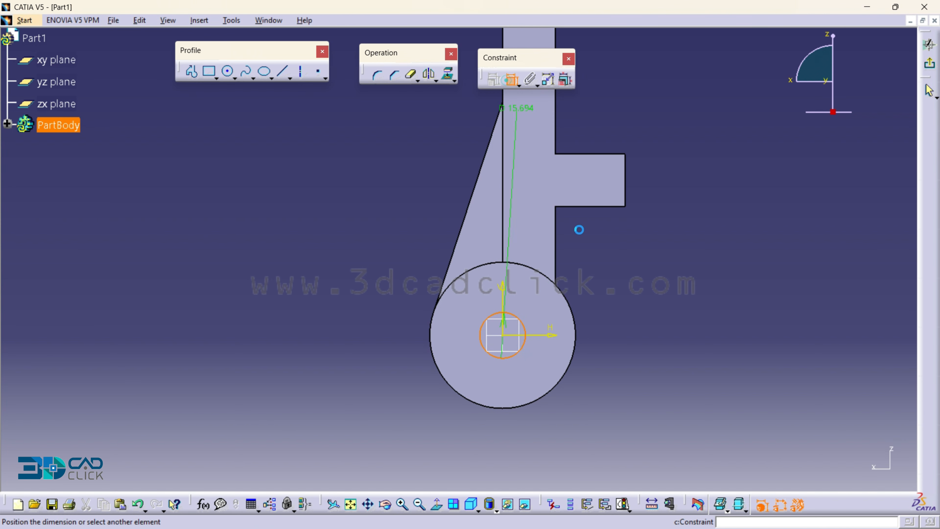
double_click(627, 285)
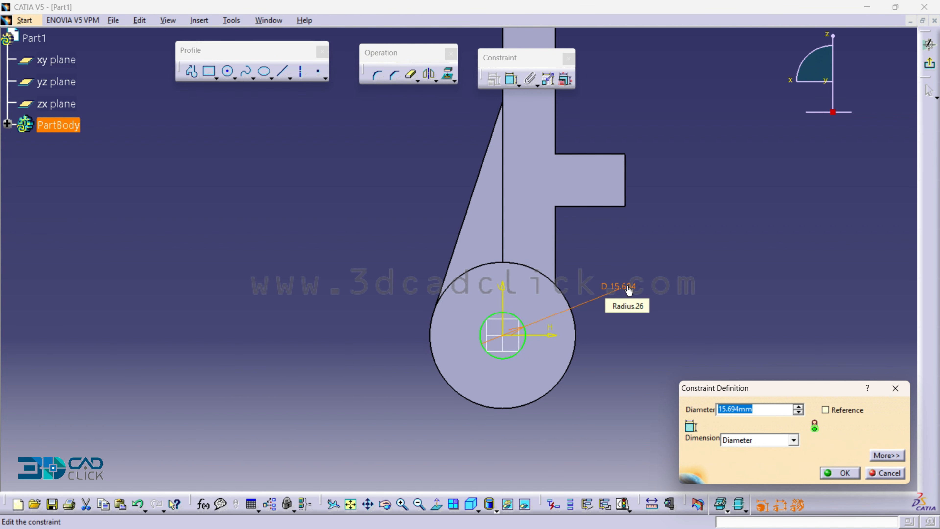
key("Return")
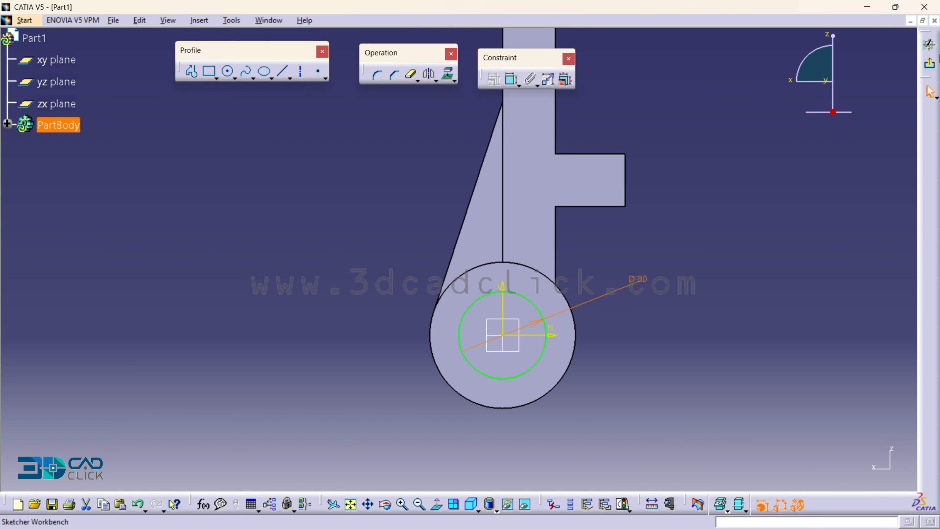
left_click(332, 504)
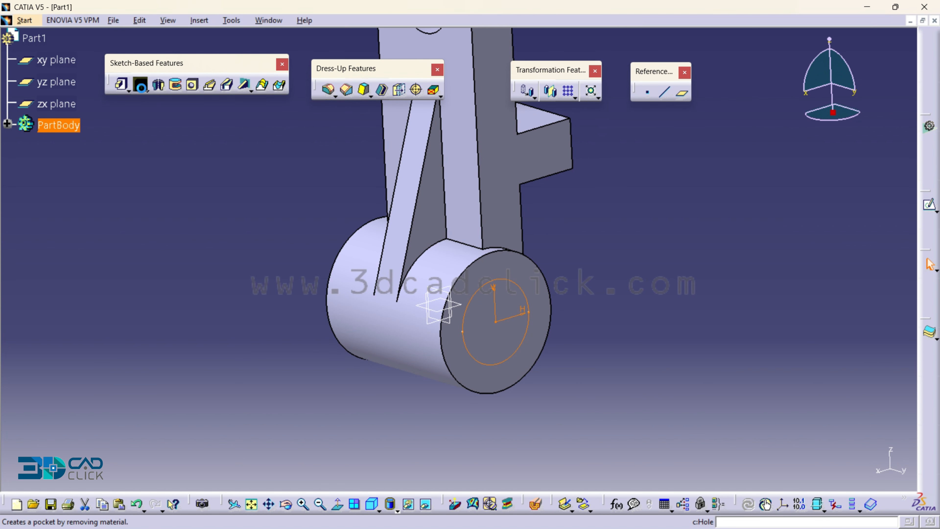
Cut the 30 mm circle through the cylinder with a Pocket limited Up to last.
left_click(140, 85)
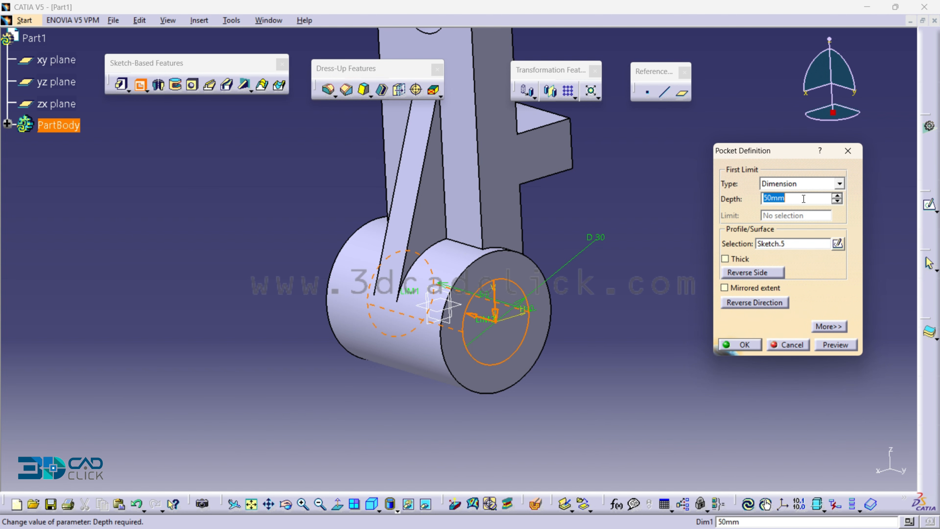
left_click(800, 184)
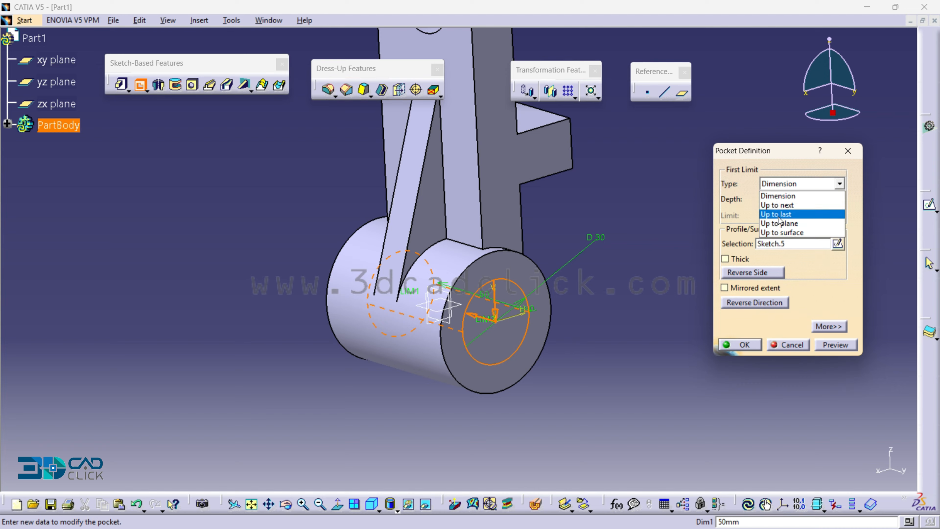
left_click(789, 212)
left_click(745, 345)
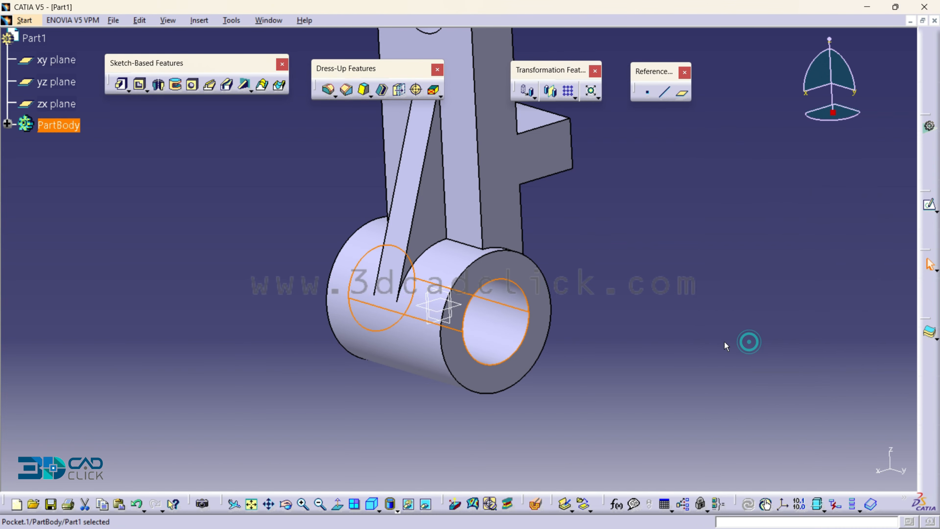
left_click(372, 504)
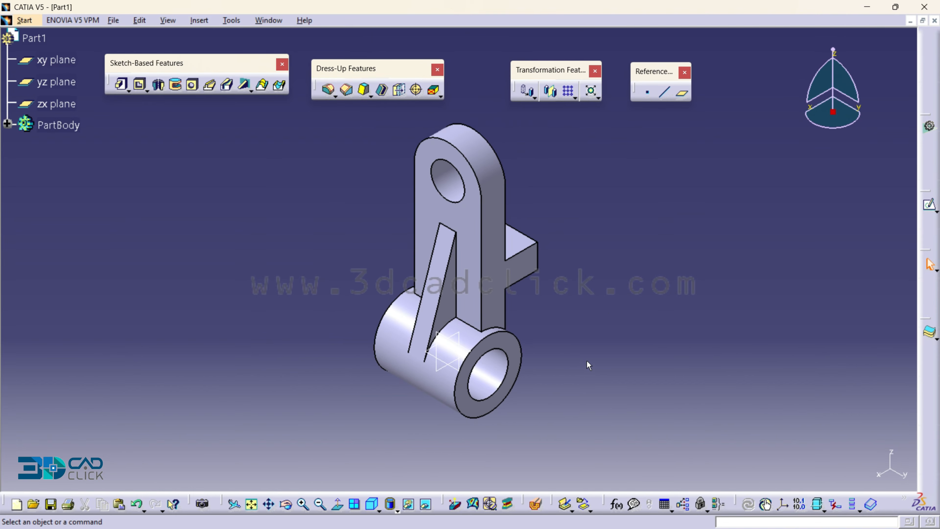
middle_click_drag(587, 365, 594, 282)
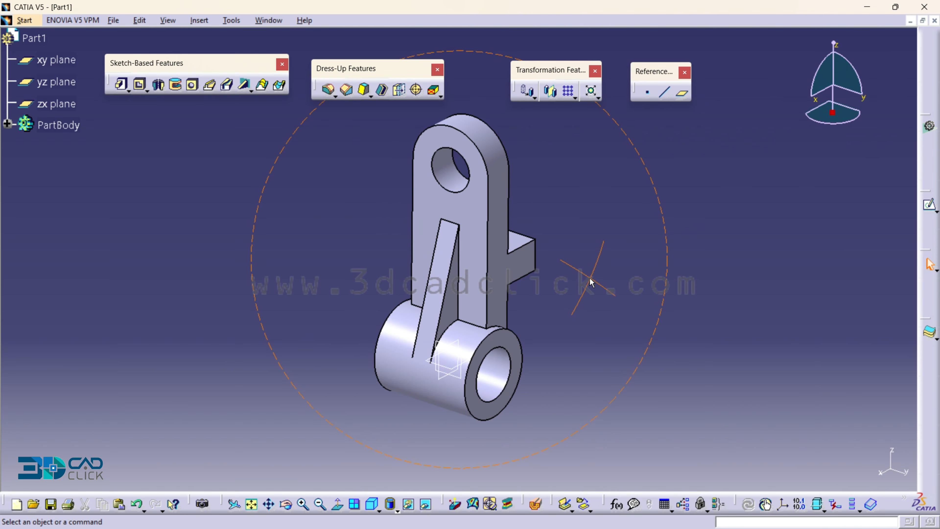
middle_click_drag(329, 311, 455, 296)
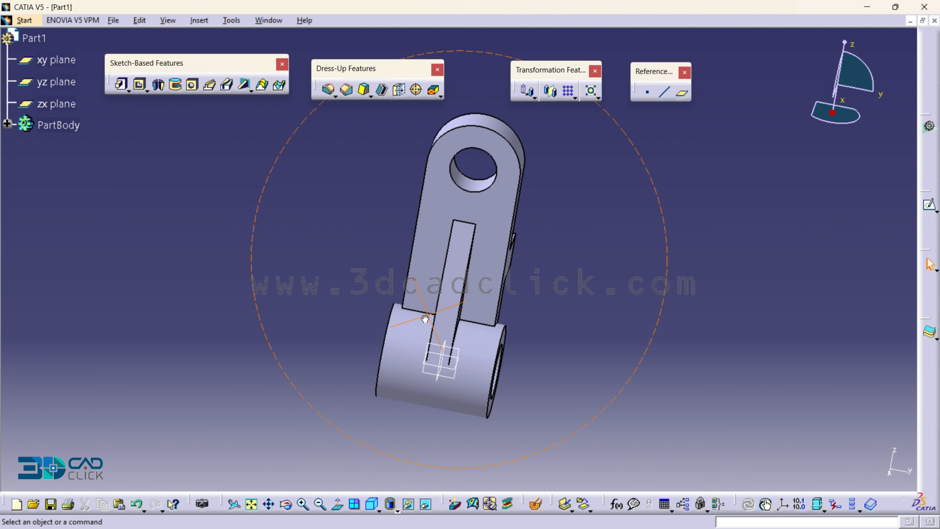